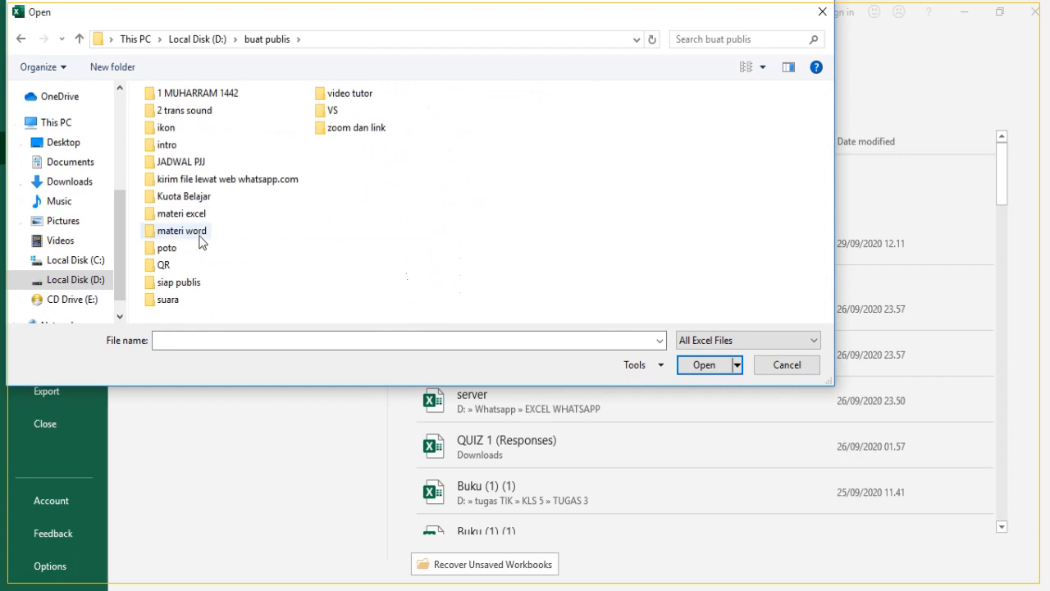
Open the LATIHAN 3 AWAL KELAS 5B workbook from the pertemuan 6 folder inside materi excel.
double_click(189, 214)
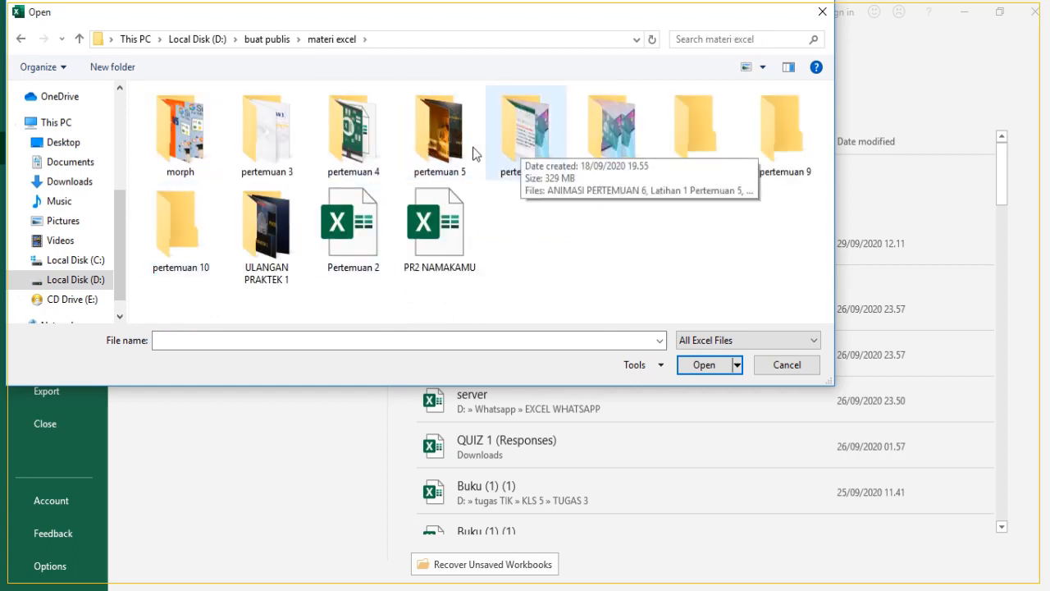
double_click(510, 150)
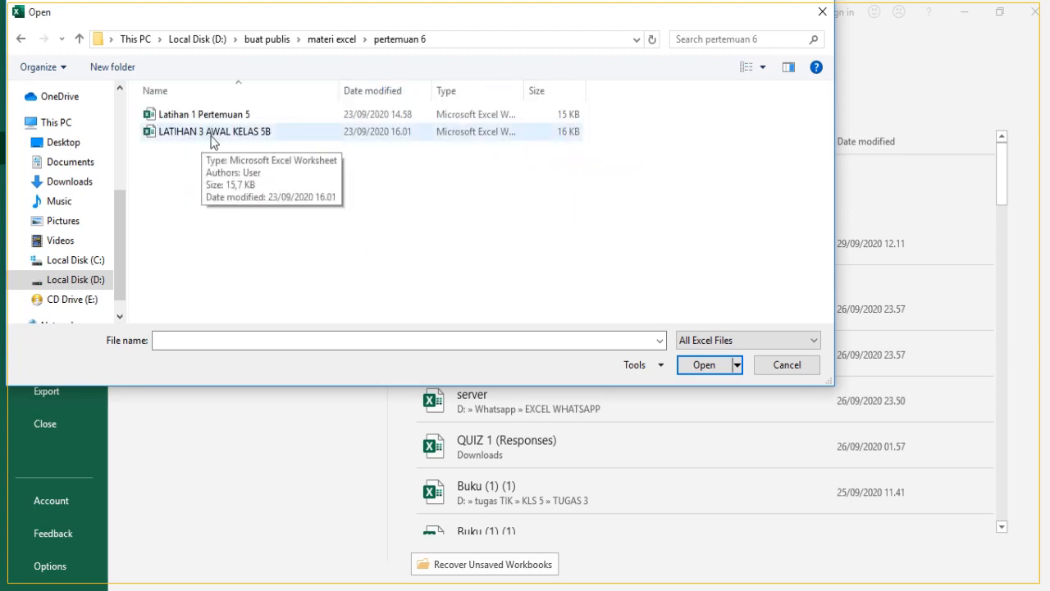
double_click(211, 133)
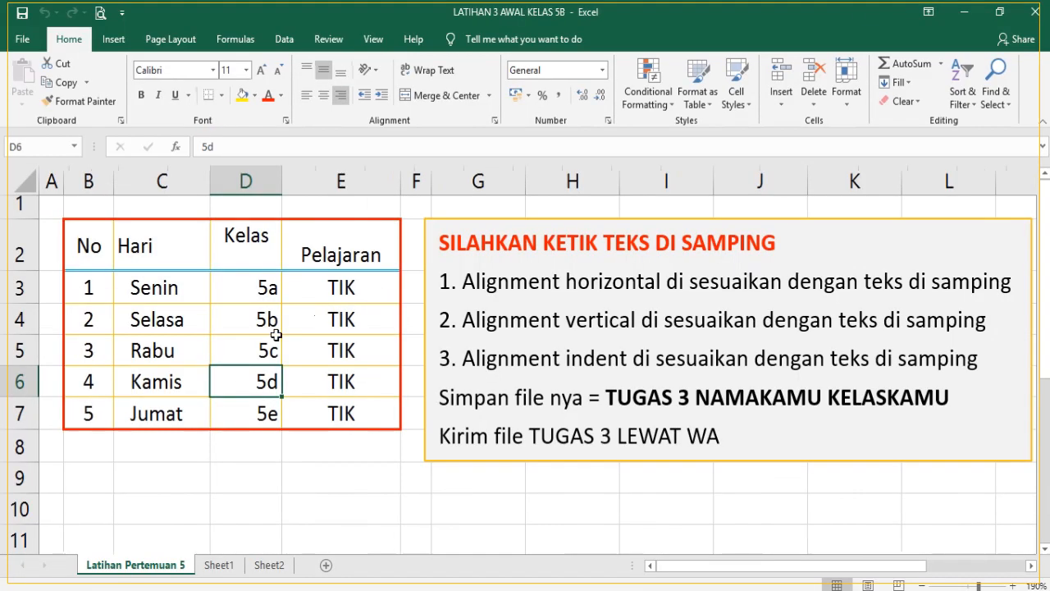
left_click(277, 288)
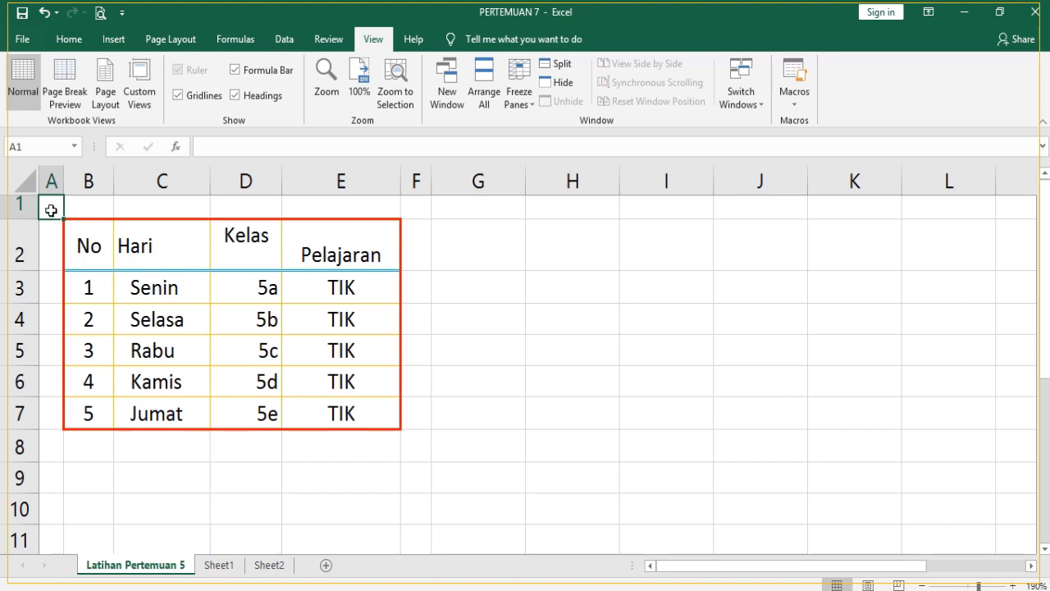
Show the Format Cells alignment settings for cell A1 and examine the text control options beside the table.
right_click(51, 210)
left_click(122, 505)
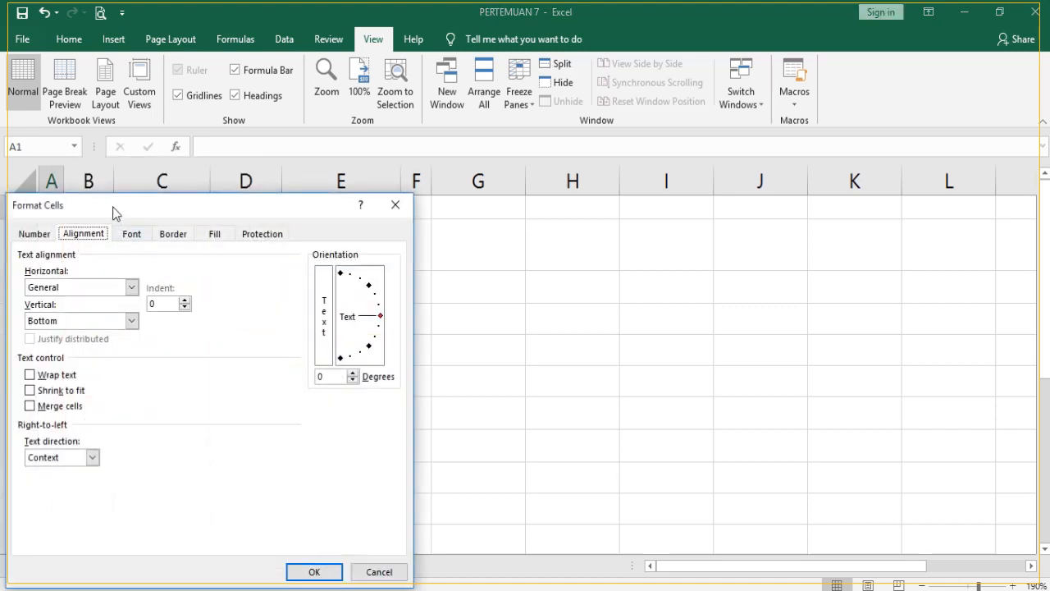
left_click_drag(115, 212, 289, 180)
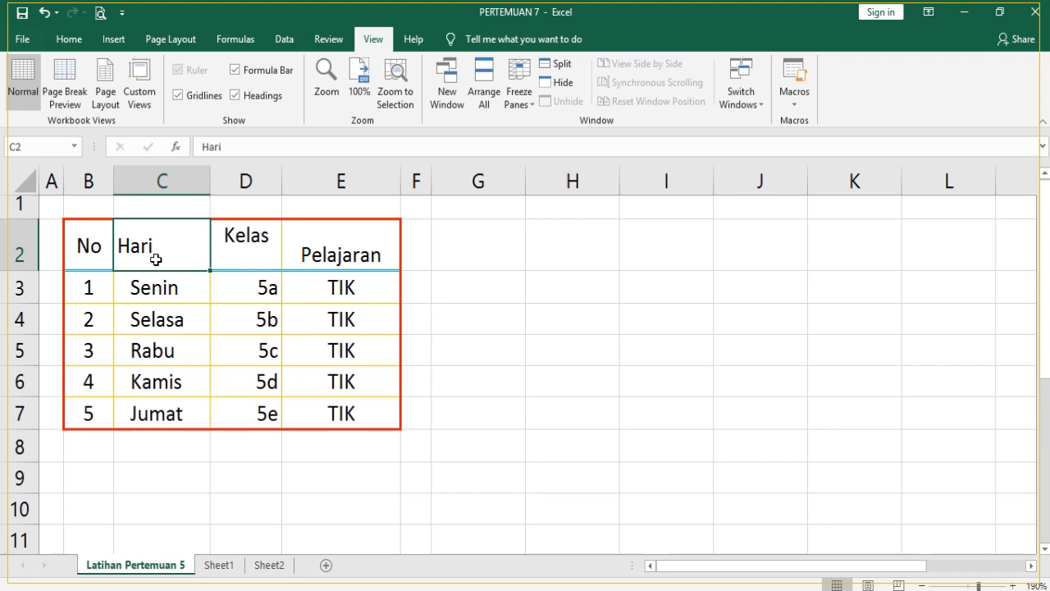
Change the header in C2 to "Nama Hari" and narrow column C until the header no longer fits.
left_click(274, 152)
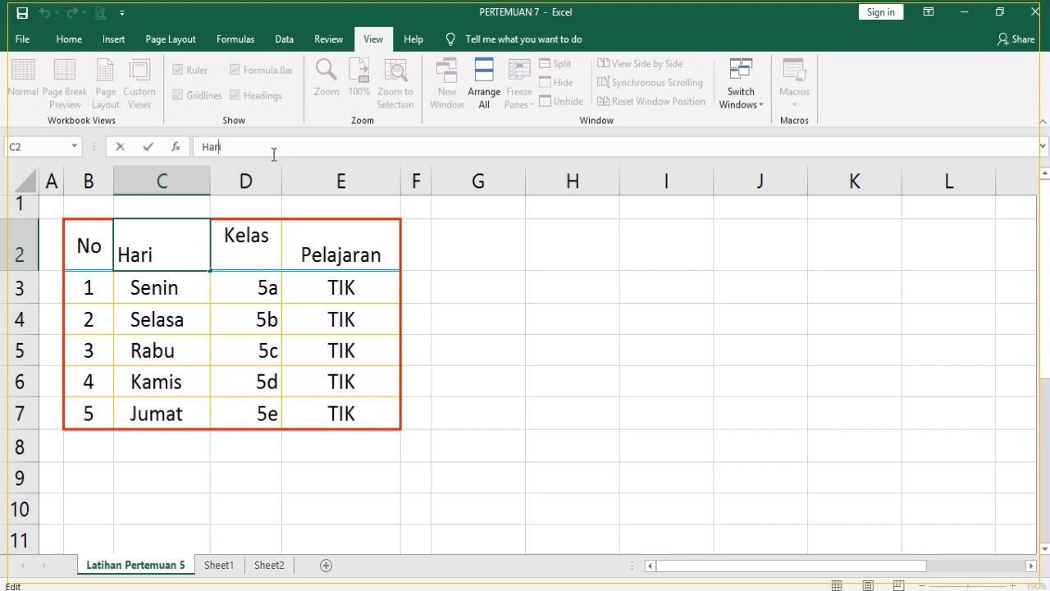
key("Home")
type("Nama")
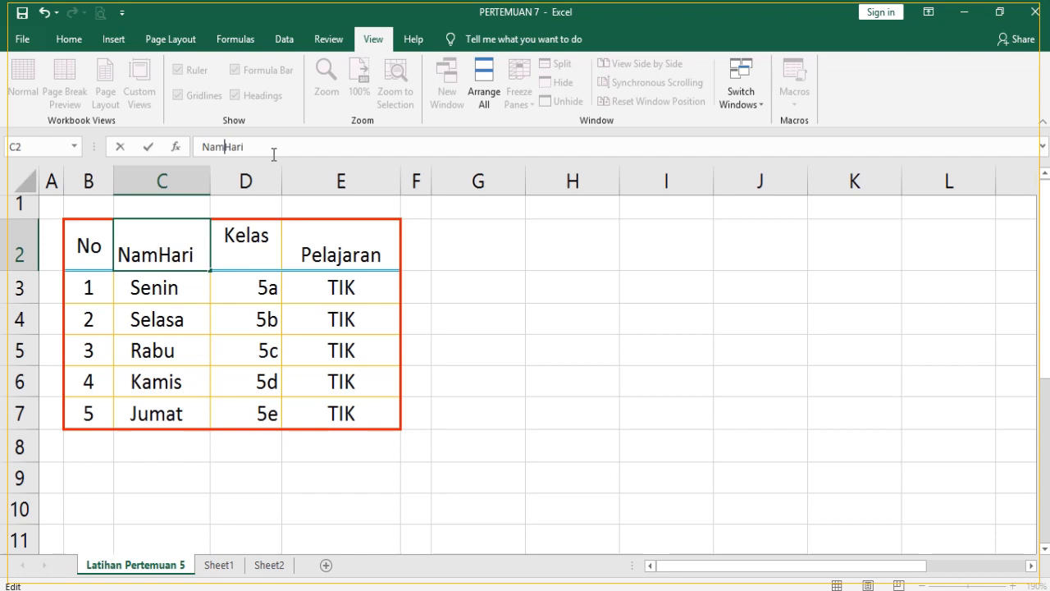
key("Return")
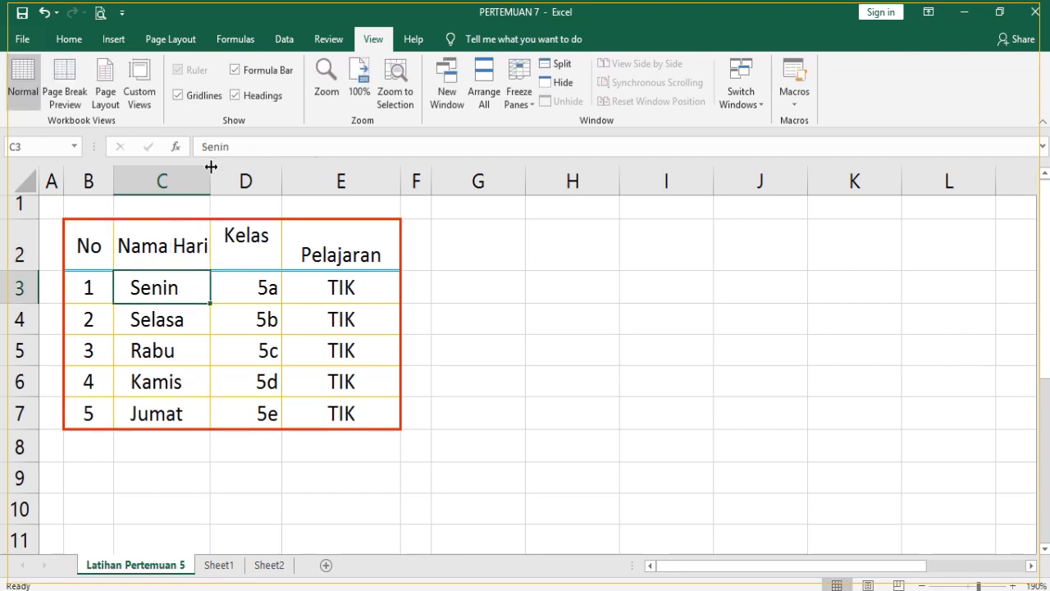
left_click_drag(211, 167, 200, 169)
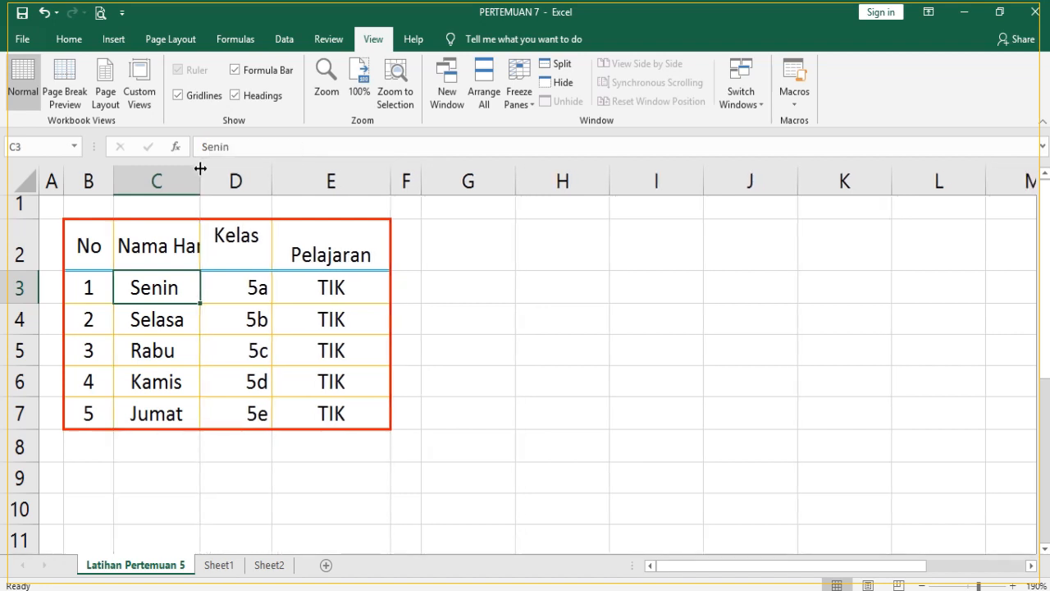
Turn on Wrap text for the Nama Hari header in C2 and undo that formatting.
left_click(152, 254)
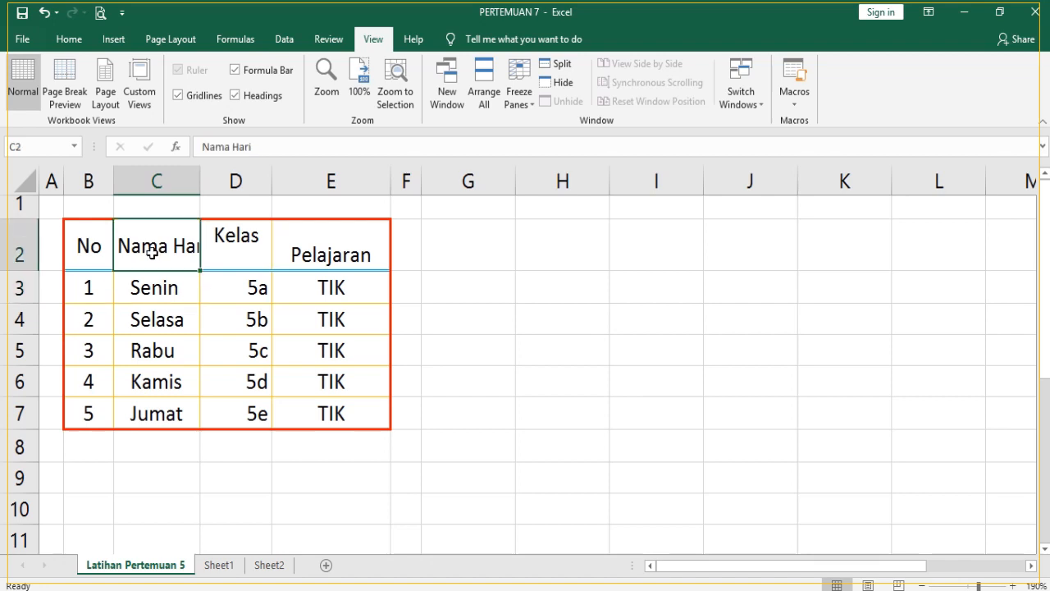
right_click(152, 254)
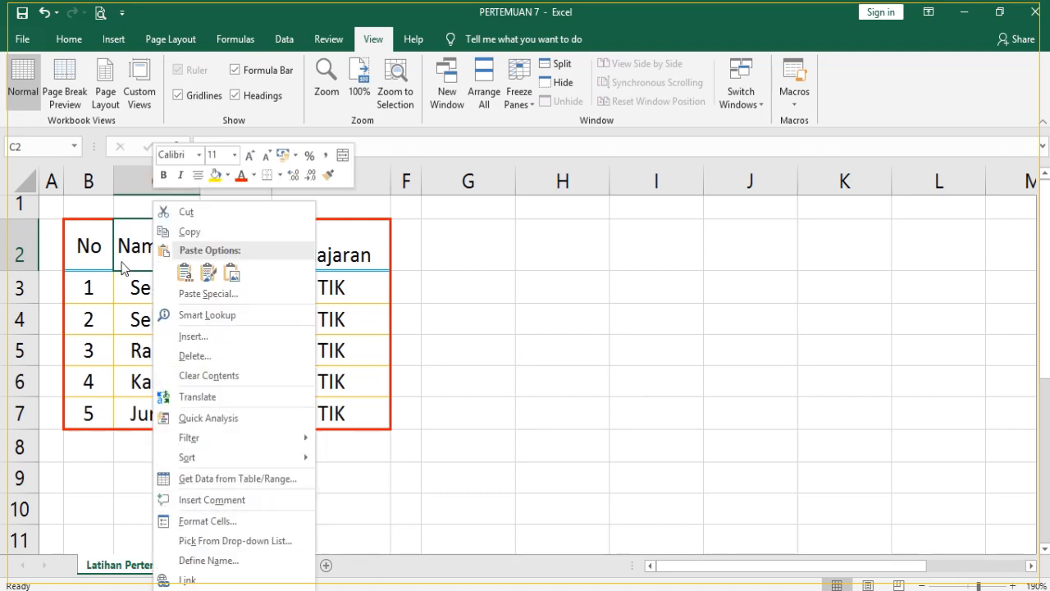
left_click(123, 251)
right_click(124, 253)
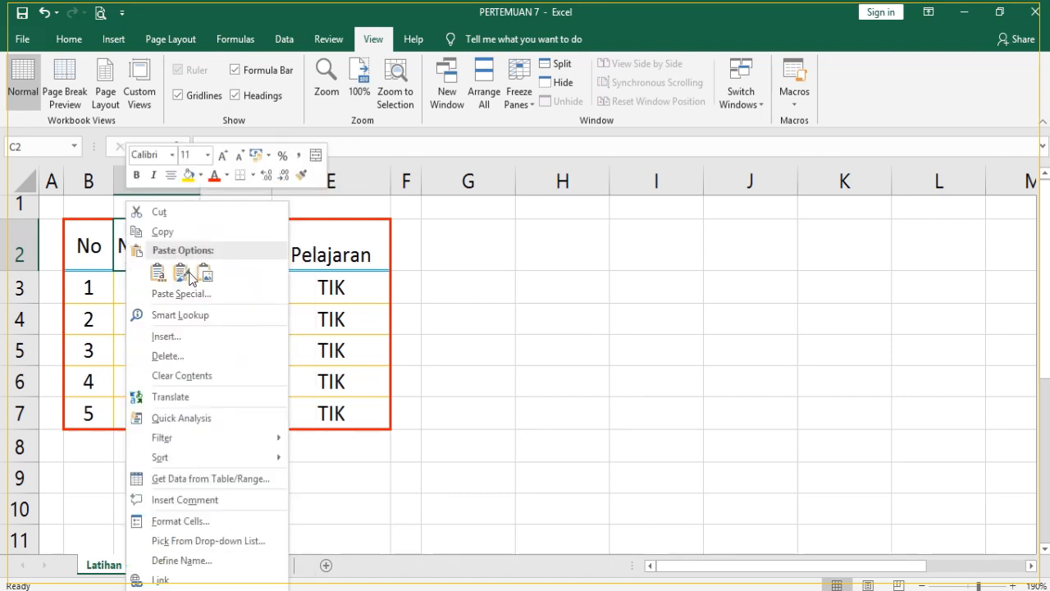
left_click(253, 521)
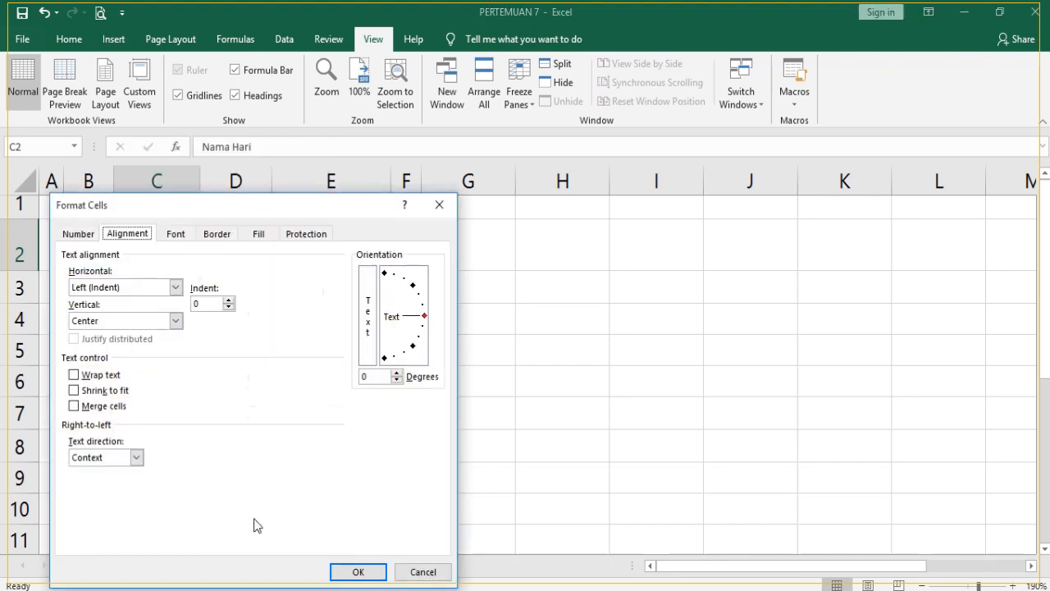
left_click(110, 376)
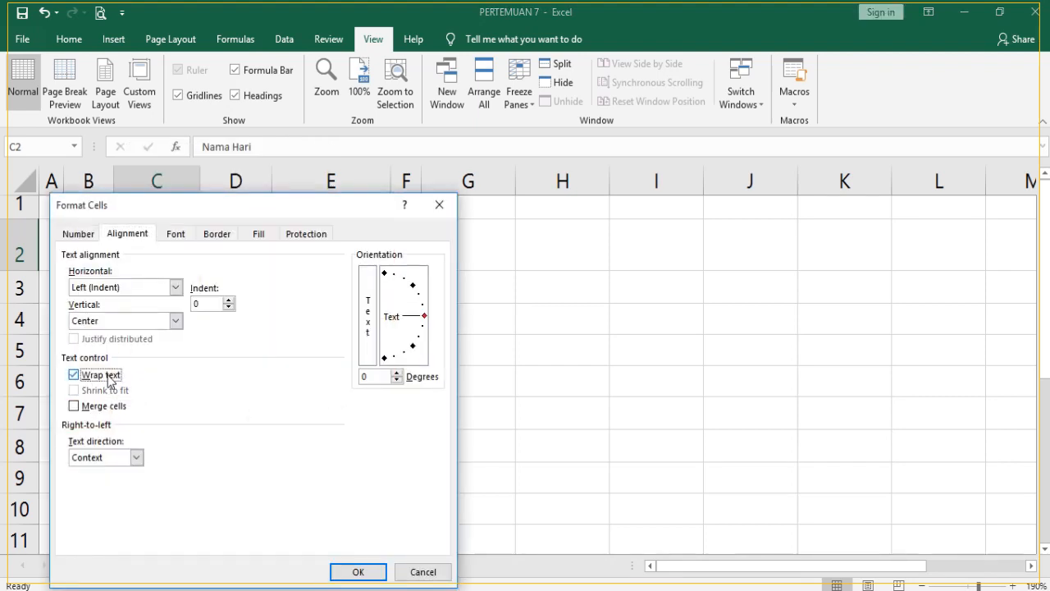
left_click(358, 573)
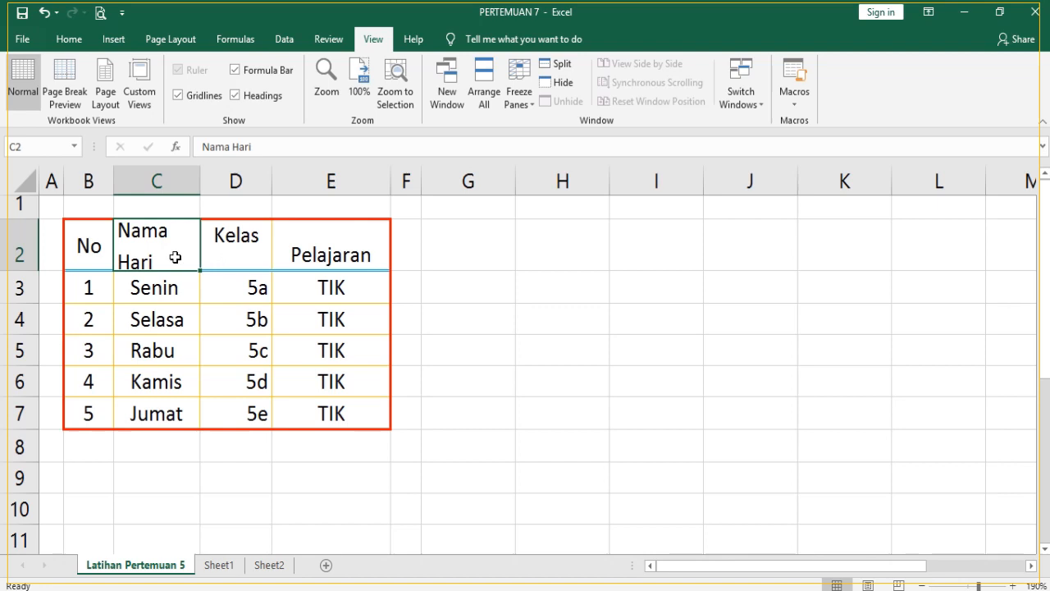
left_click(42, 12)
Apply Wrap text to the Nama Hari header in C2, keeping the table in view beside the dialog.
right_click(171, 237)
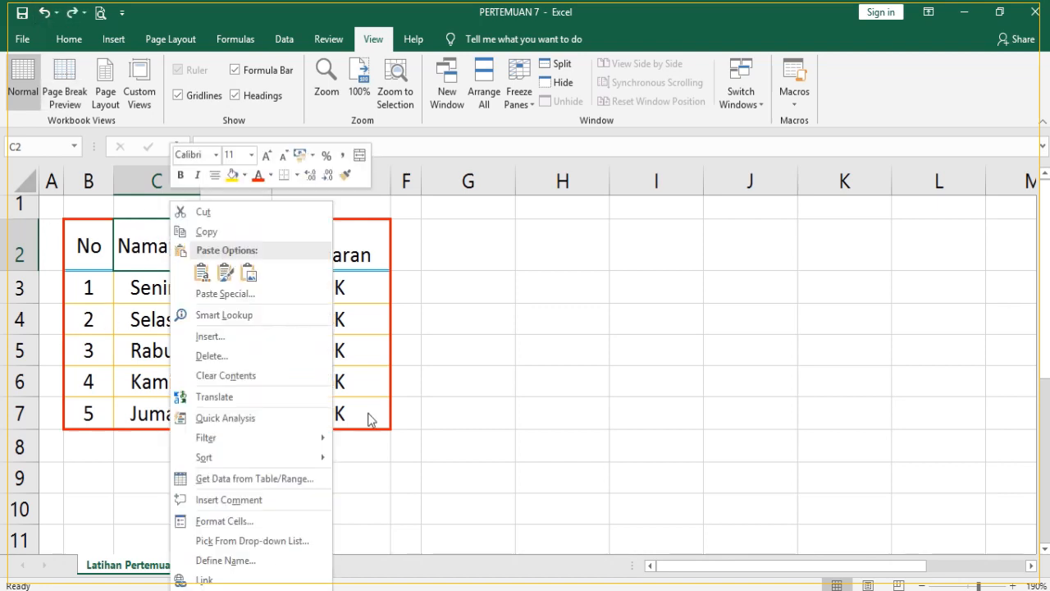
left_click(254, 522)
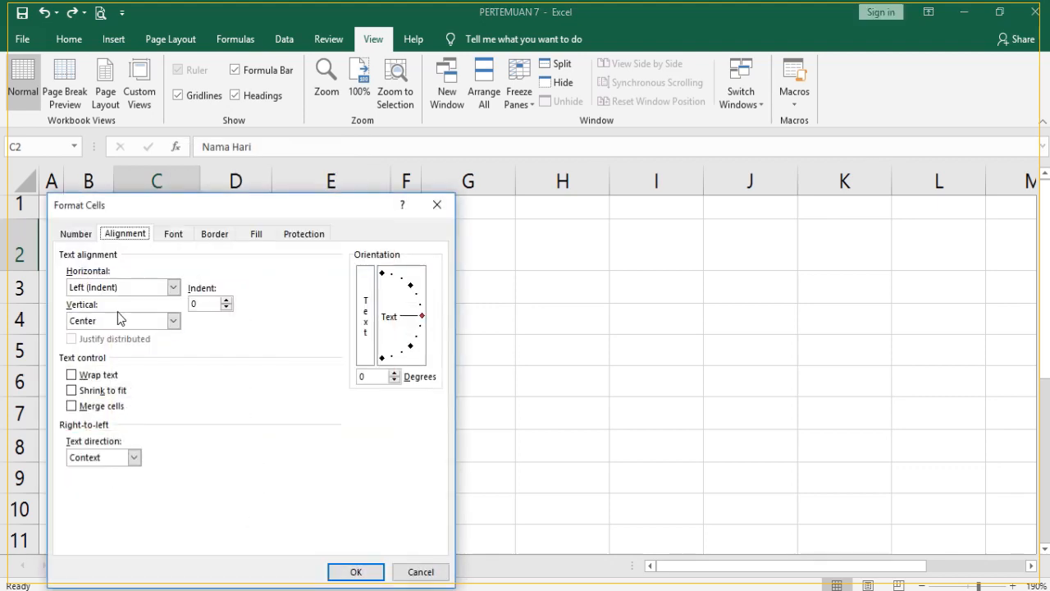
left_click(73, 375)
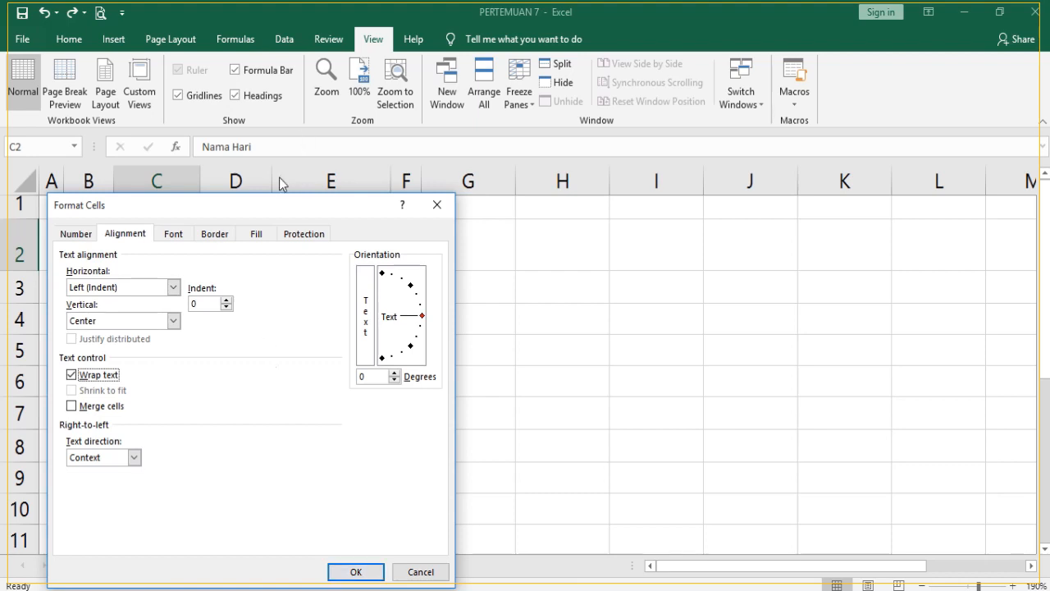
left_click_drag(271, 202, 550, 184)
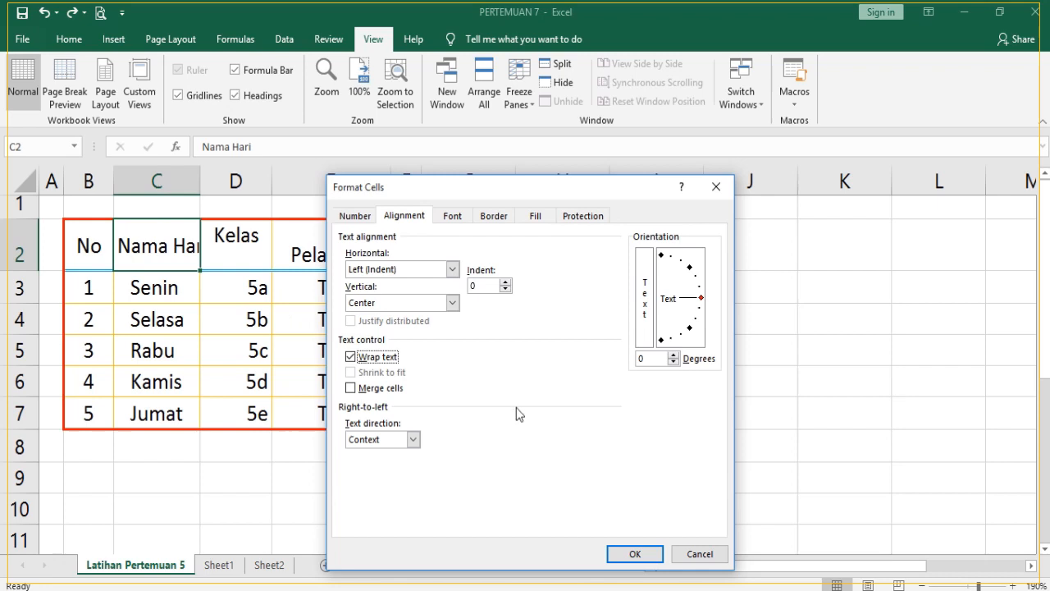
left_click(636, 555)
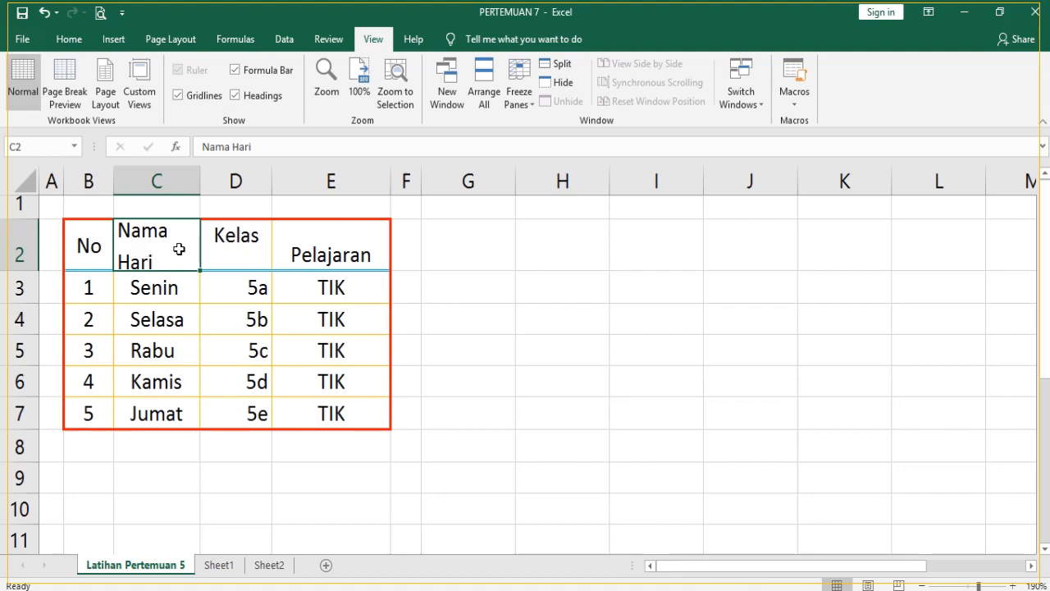
Narrow column E until the Pelajaran header in E2 no longer fits within the cell.
left_click(232, 241)
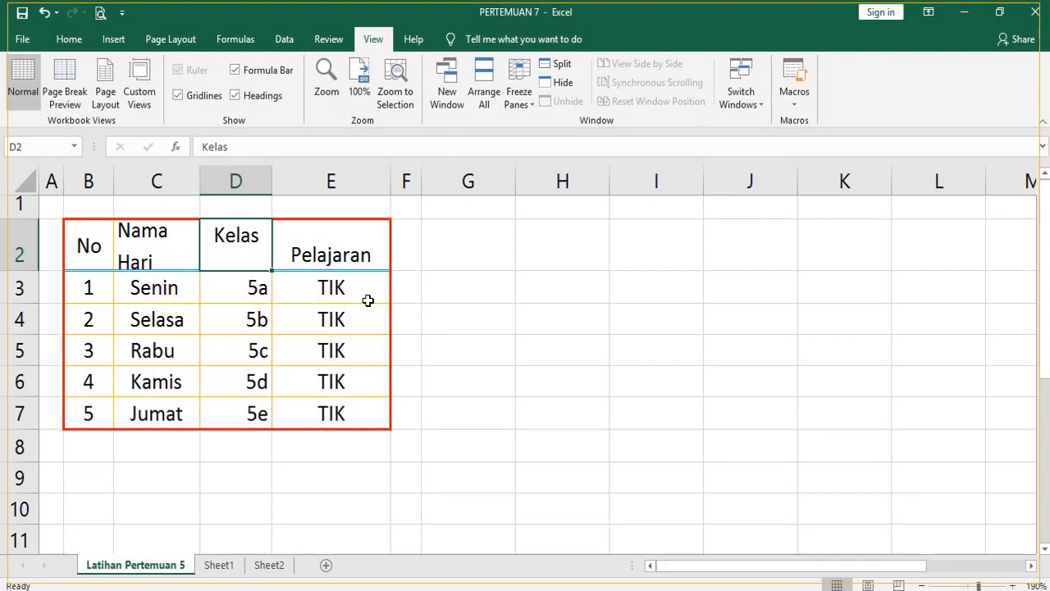
left_click(317, 253)
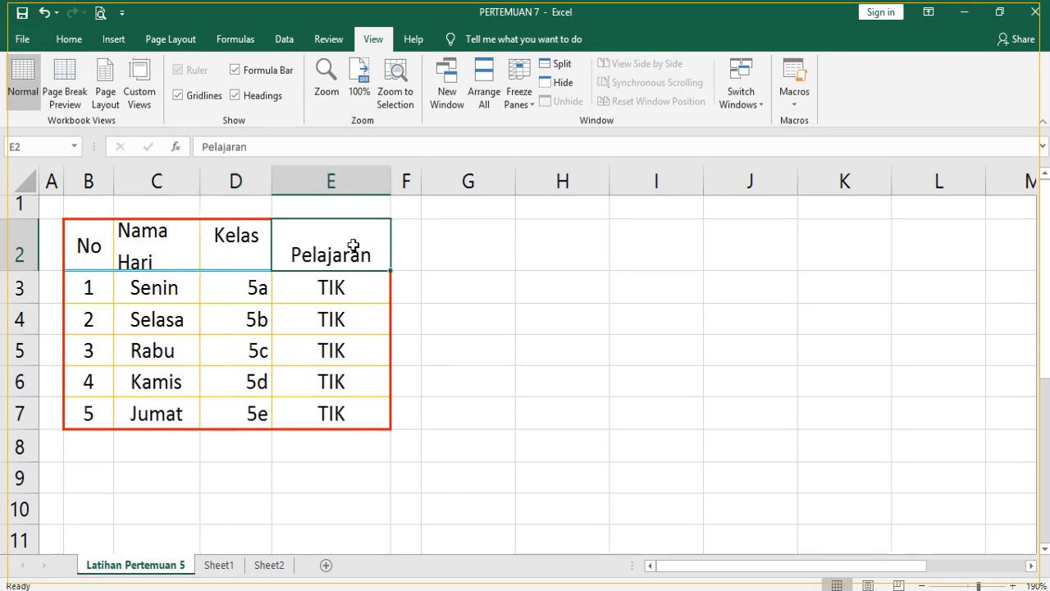
left_click_drag(389, 193, 341, 193)
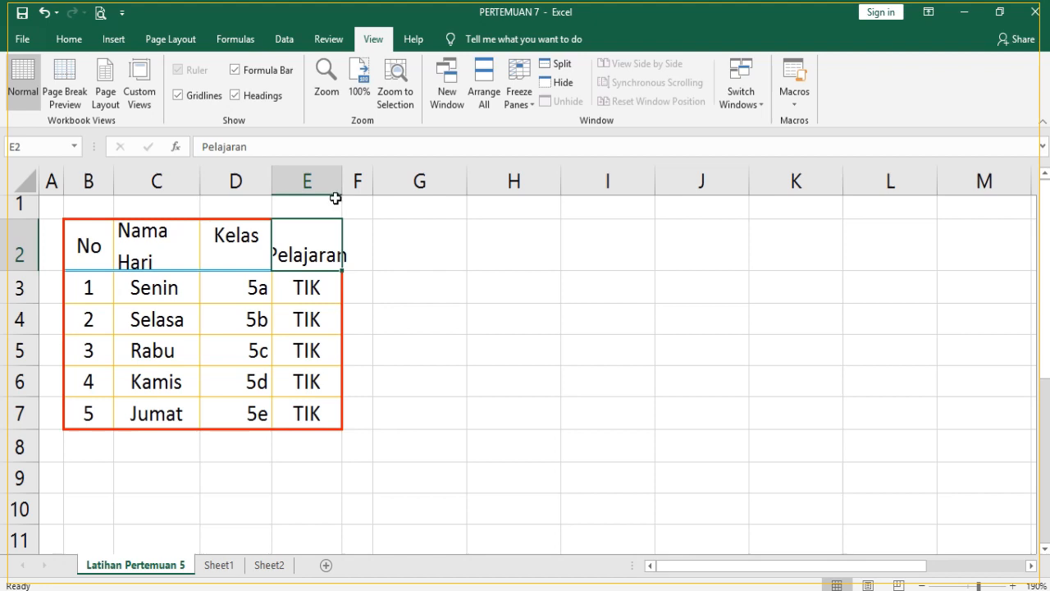
Enable Shrink to fit for the Pelajaran header in E2 through the cell alignment settings.
right_click(303, 246)
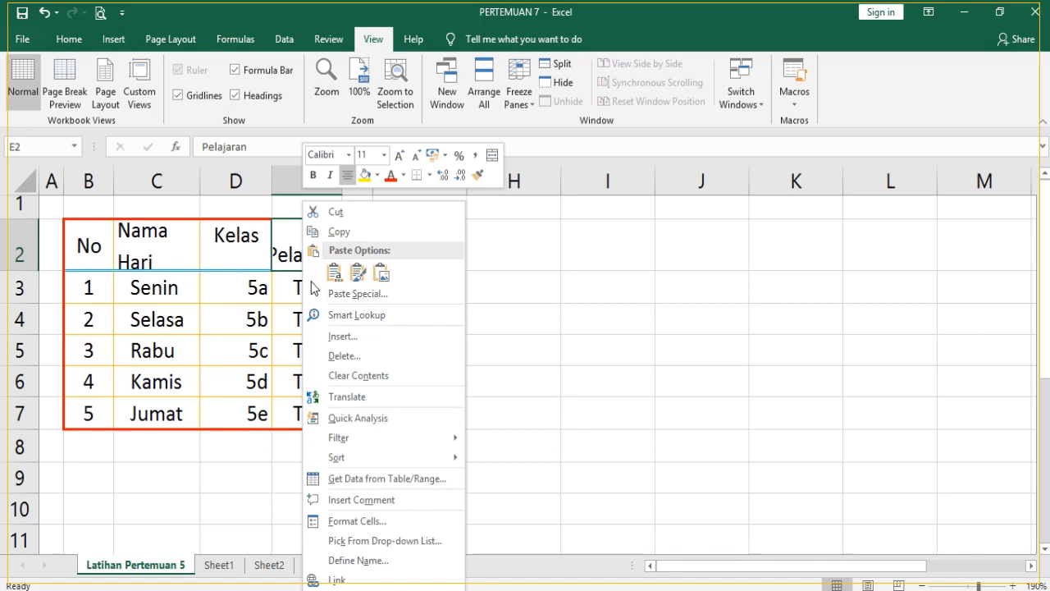
left_click(380, 526)
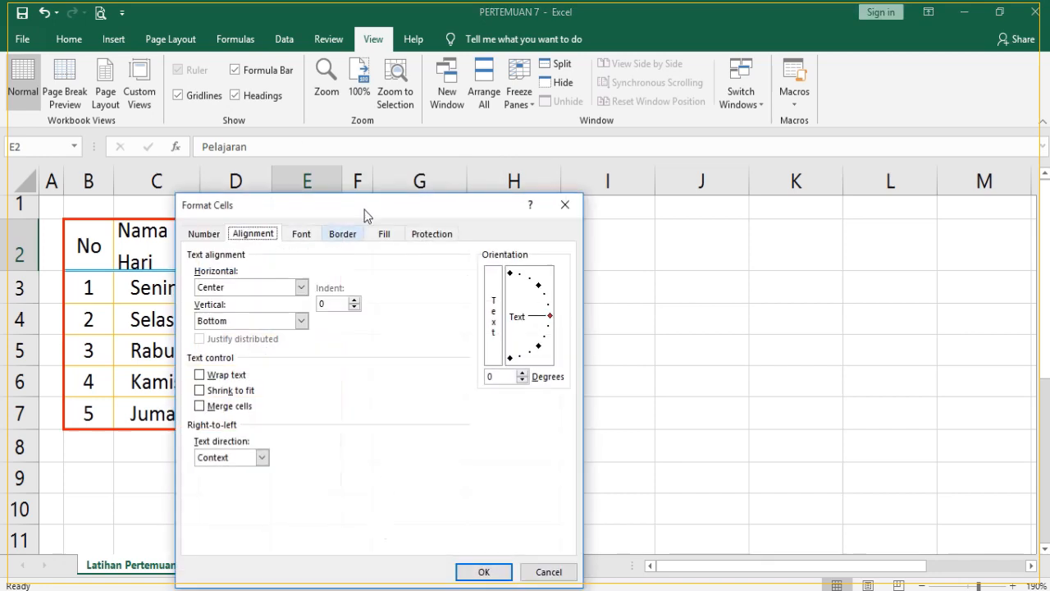
left_click_drag(362, 212, 571, 143)
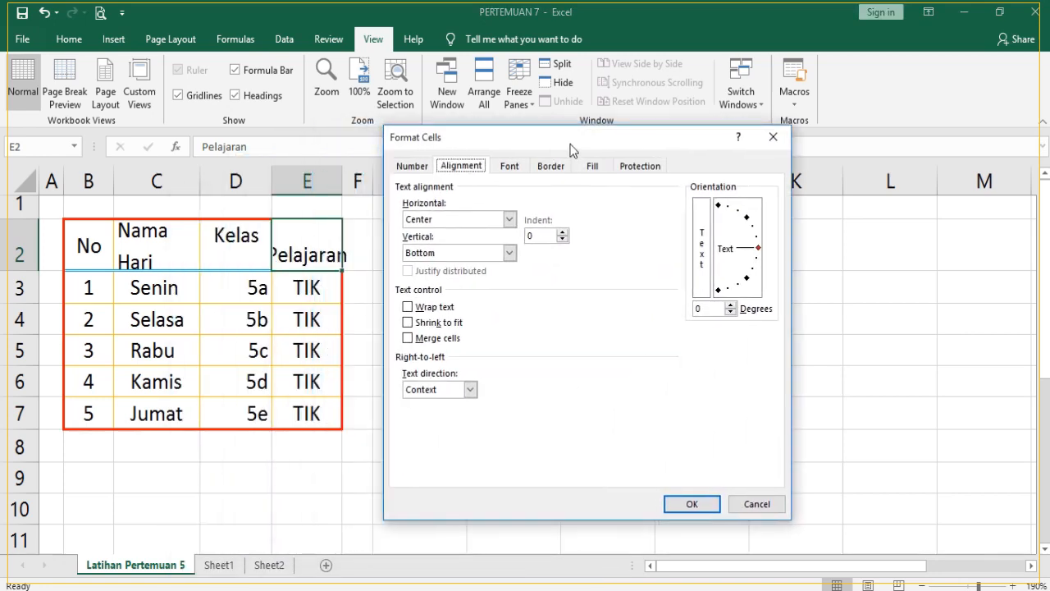
left_click(439, 324)
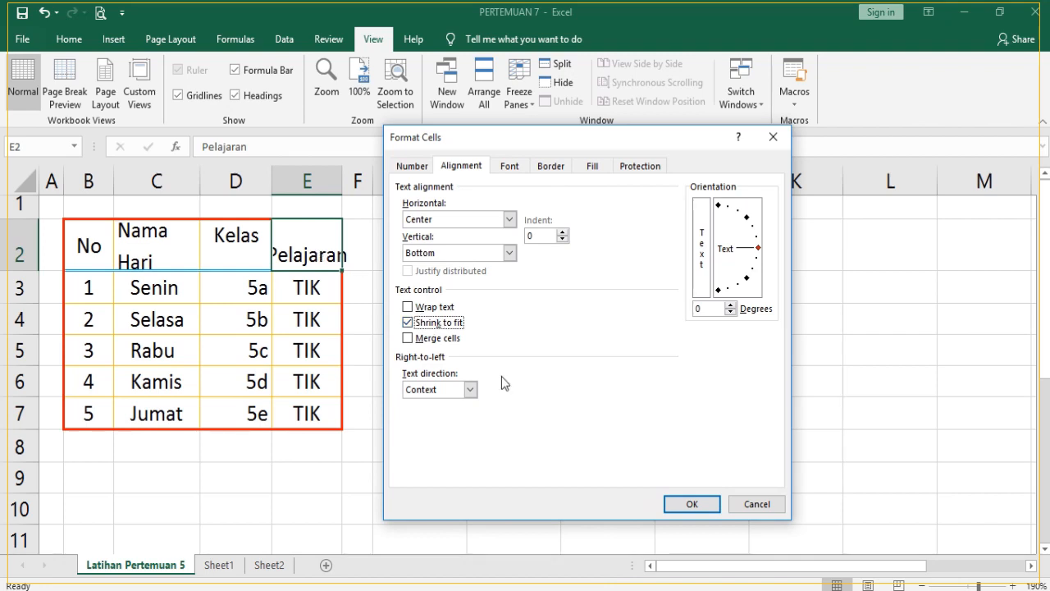
left_click(694, 504)
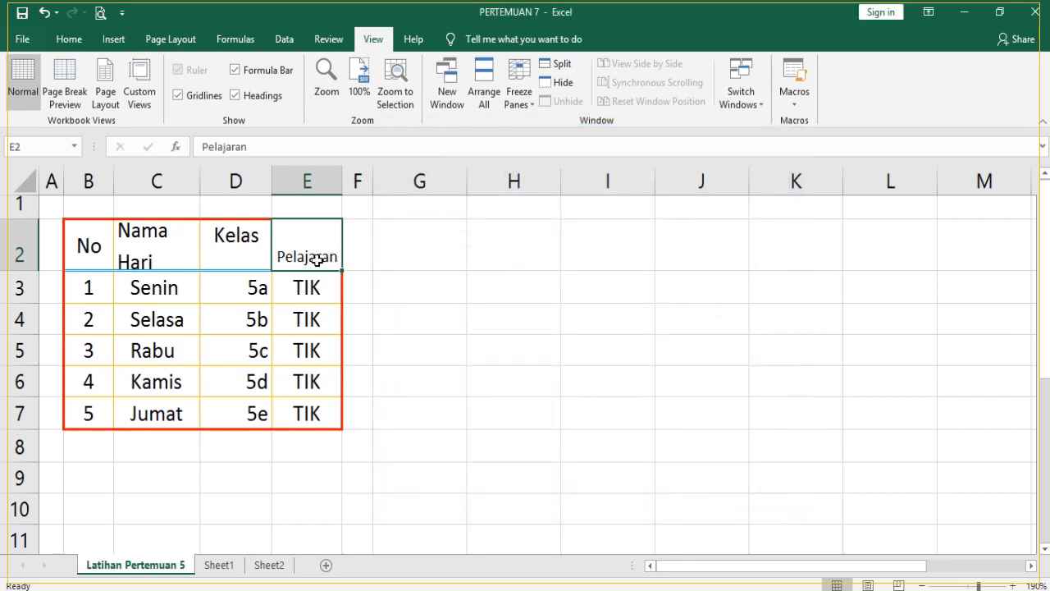
Check the font size choices for the Pelajaran header without changing them, and undo its Shrink to fit formatting.
left_click(68, 39)
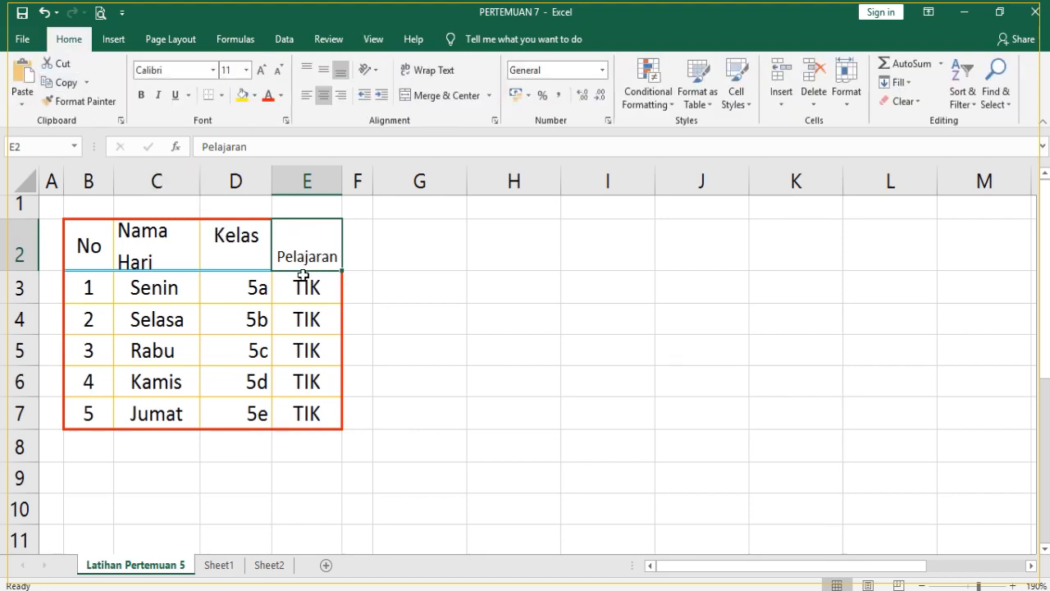
left_click(246, 70)
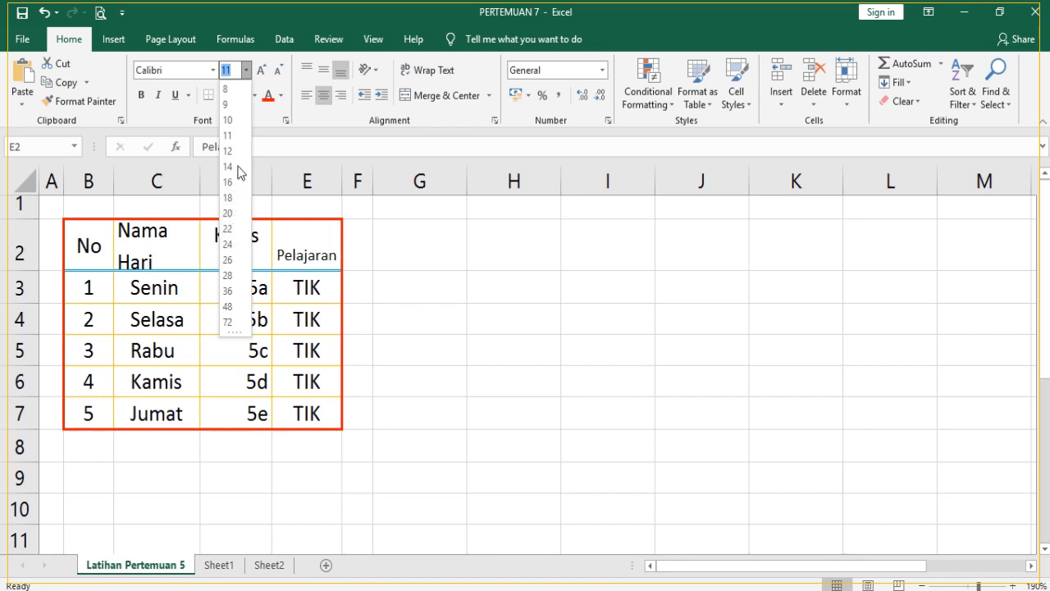
left_click(294, 239)
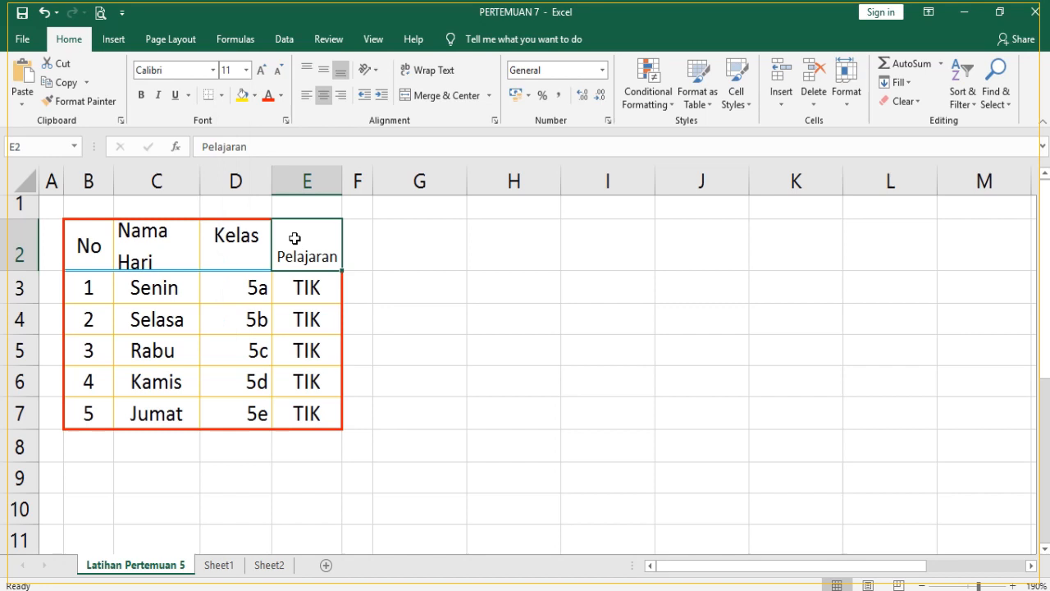
left_click(43, 14)
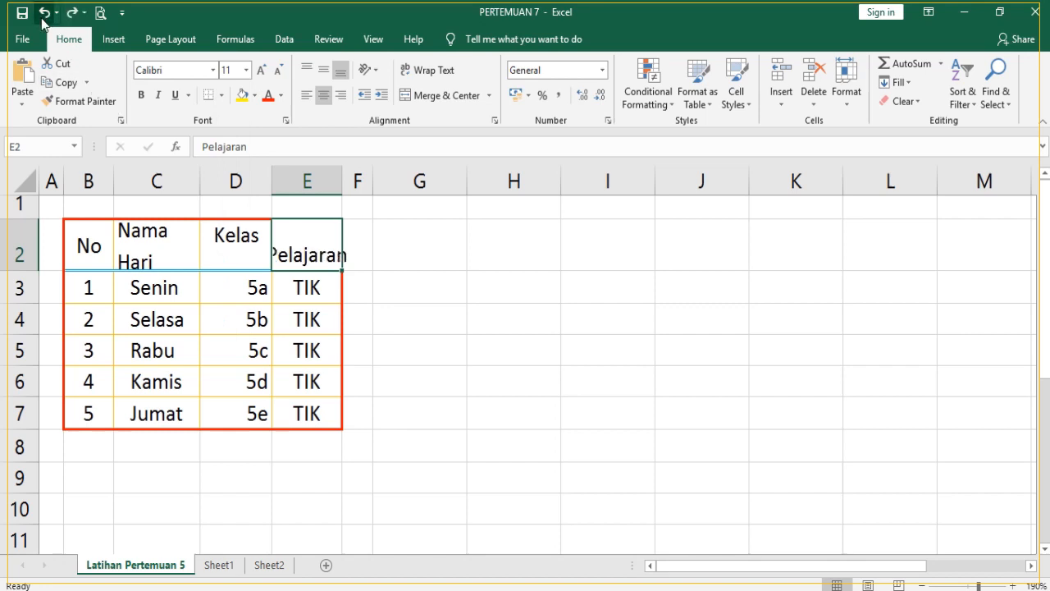
Apply Shrink to fit to the Pelajaran header in E2.
right_click(298, 255)
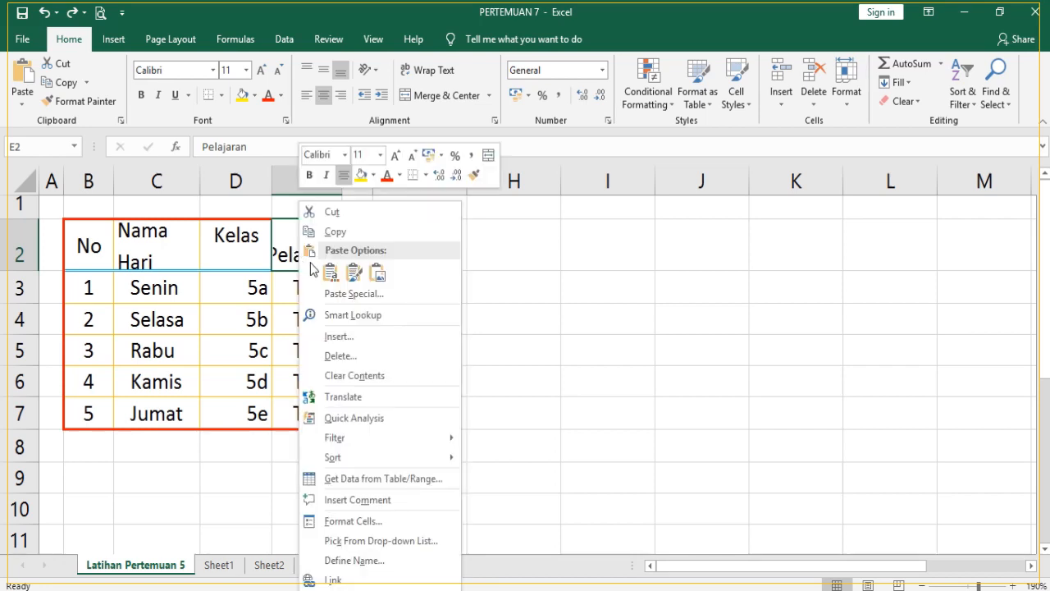
left_click(377, 522)
left_click(226, 391)
left_click(483, 573)
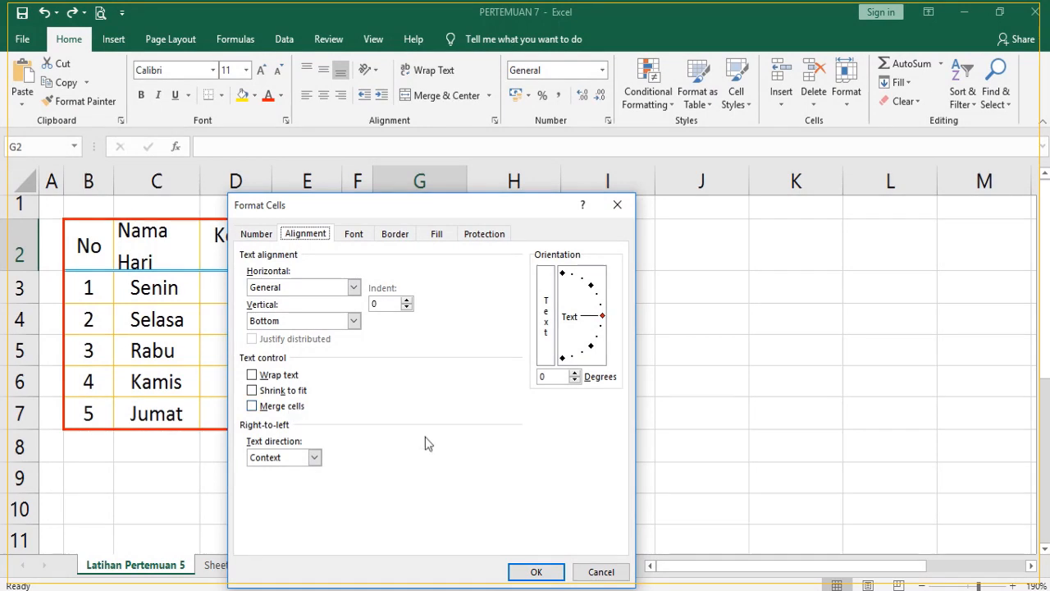
Dismiss the open Format Cells dialog and select the numbers 1 to 5 in cells B3:B7.
left_click(600, 572)
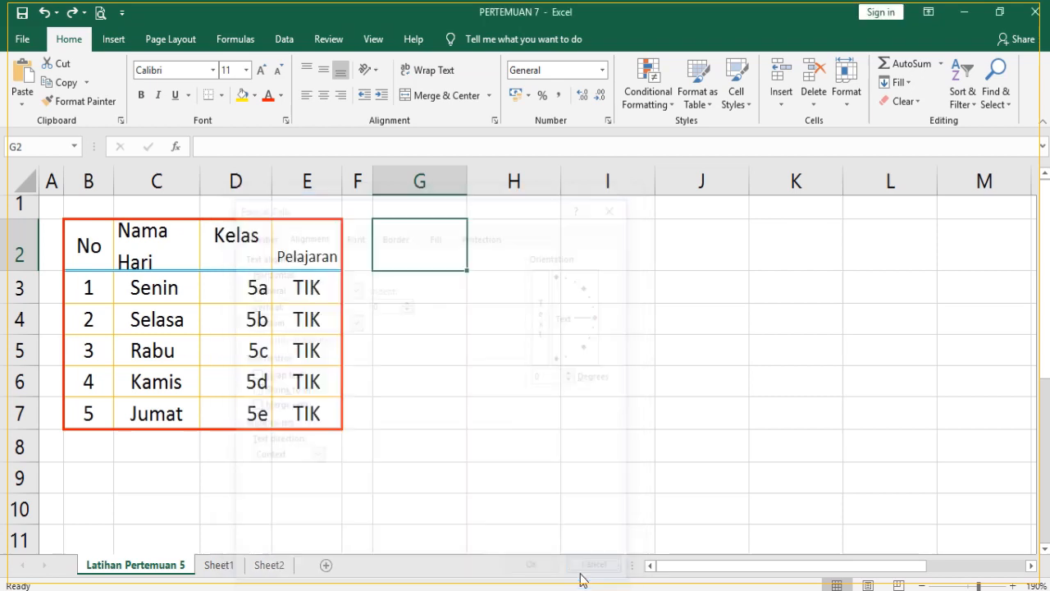
left_click(91, 291)
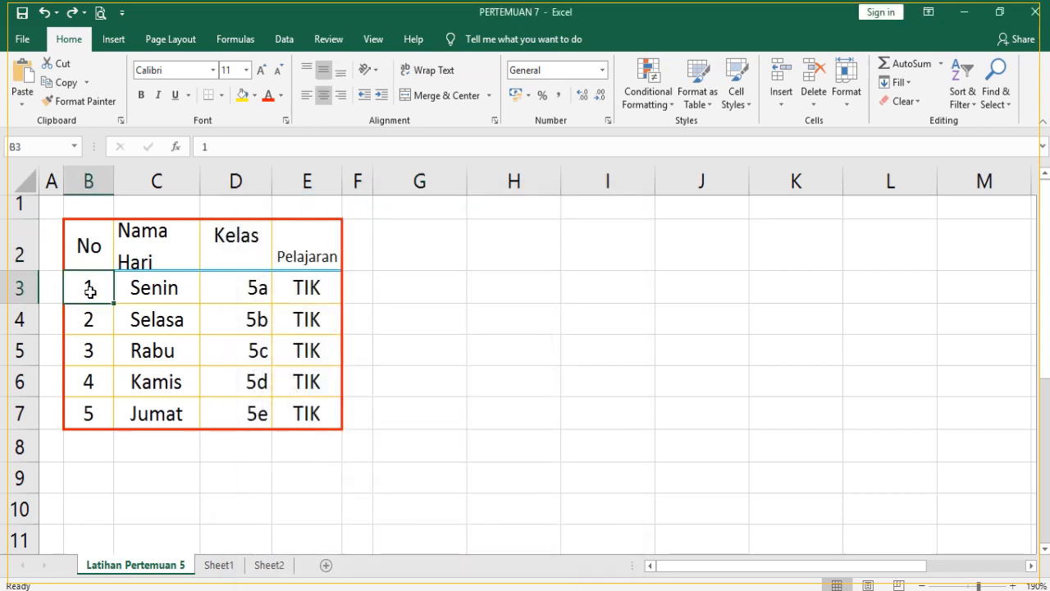
left_click_drag(90, 291, 88, 406)
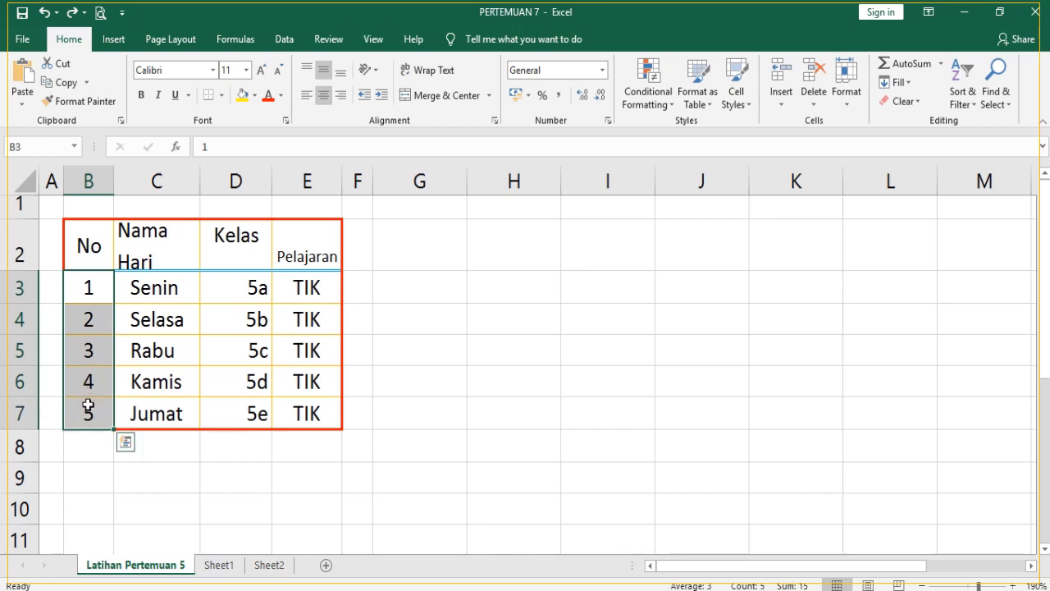
right_click(87, 317)
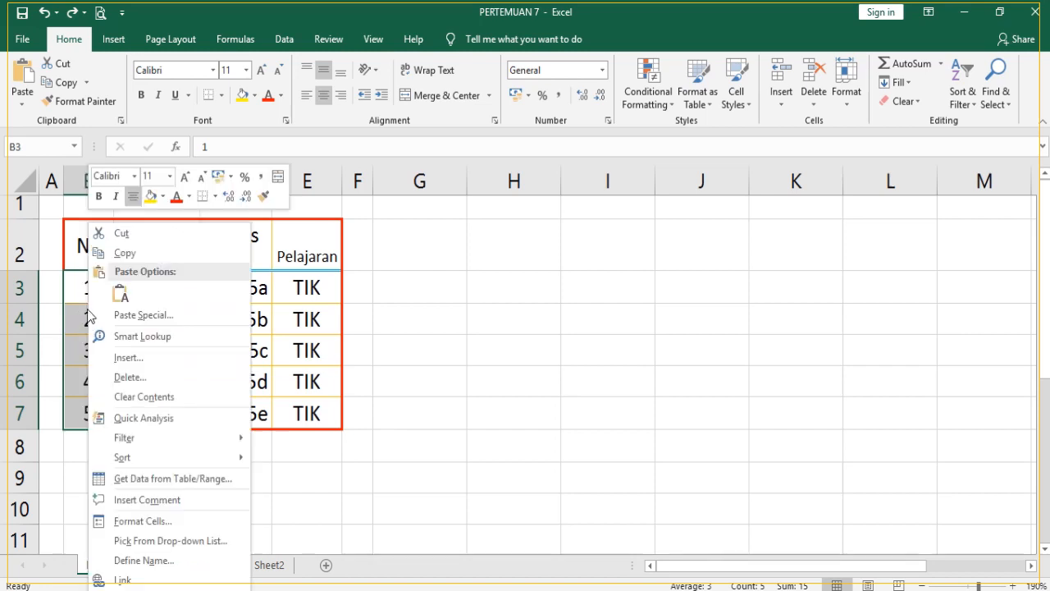
left_click(158, 520)
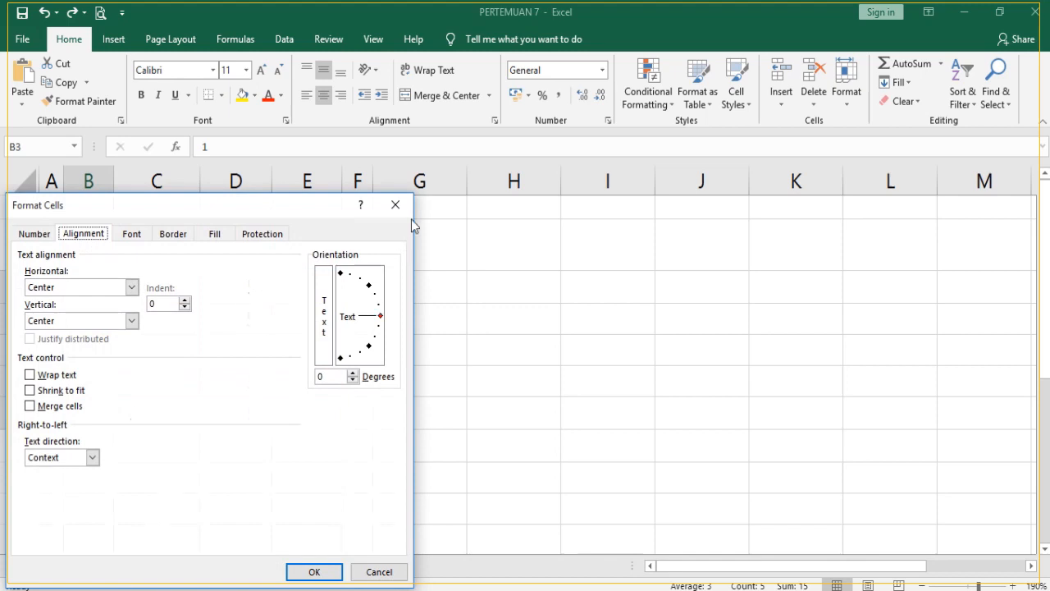
left_click(397, 206)
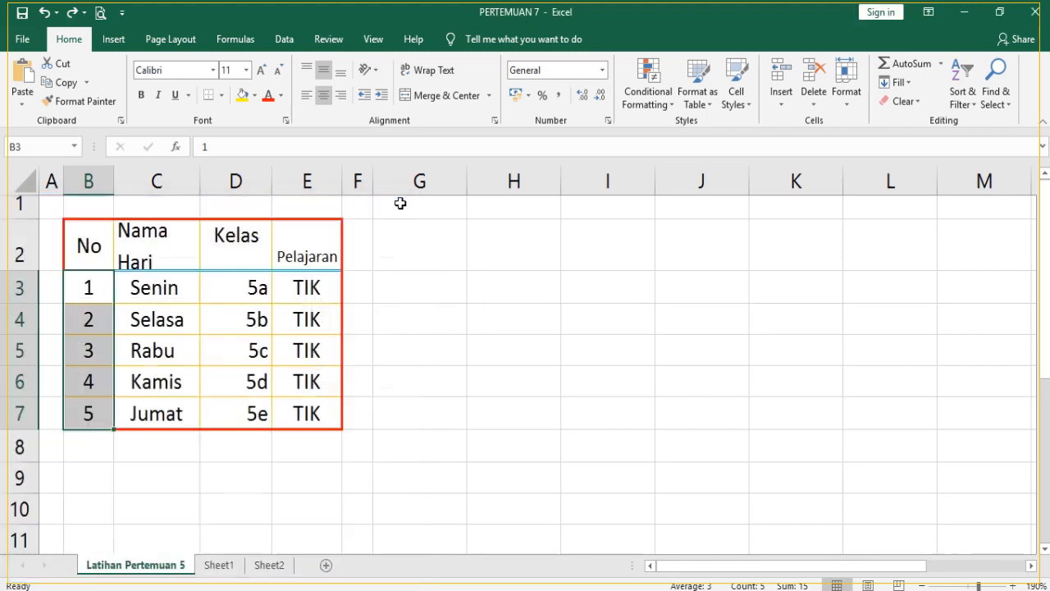
Merge the number cells B3:B7 through the cell alignment settings, keeping only the upper-left value, and undo the merge.
right_click(92, 325)
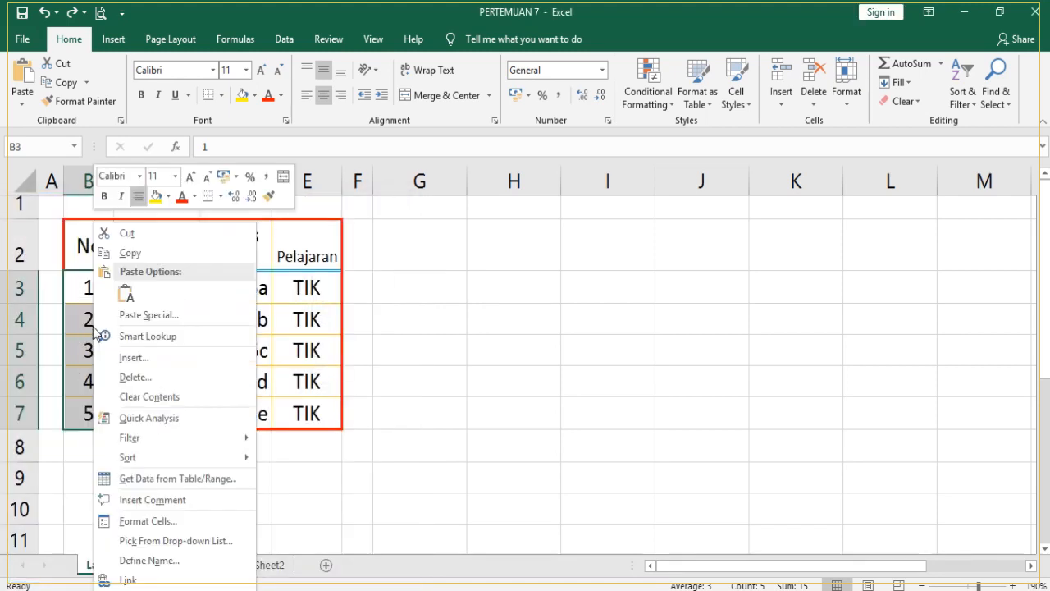
left_click(202, 515)
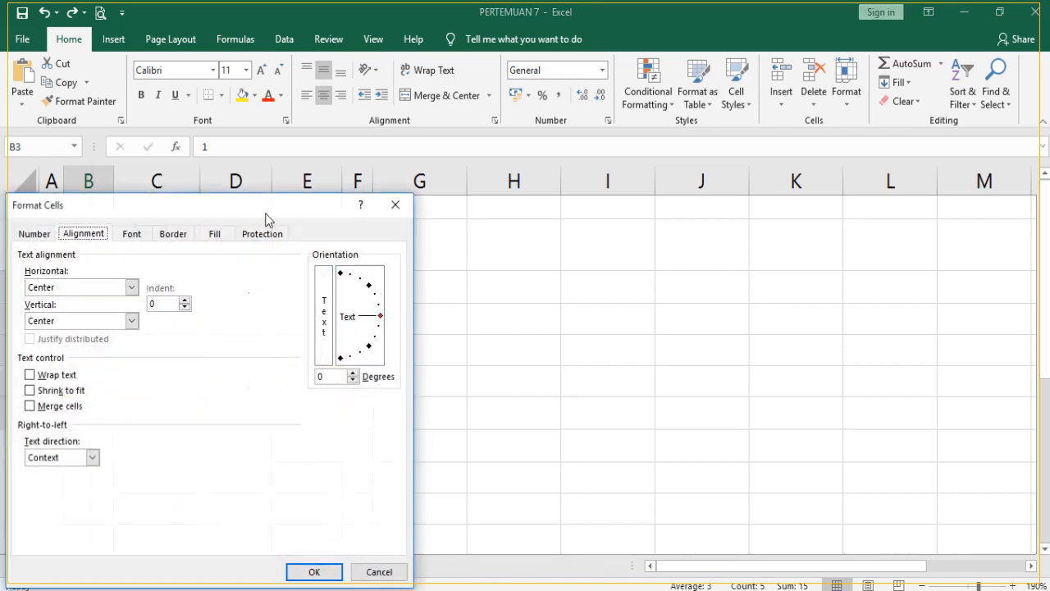
left_click_drag(264, 213, 522, 183)
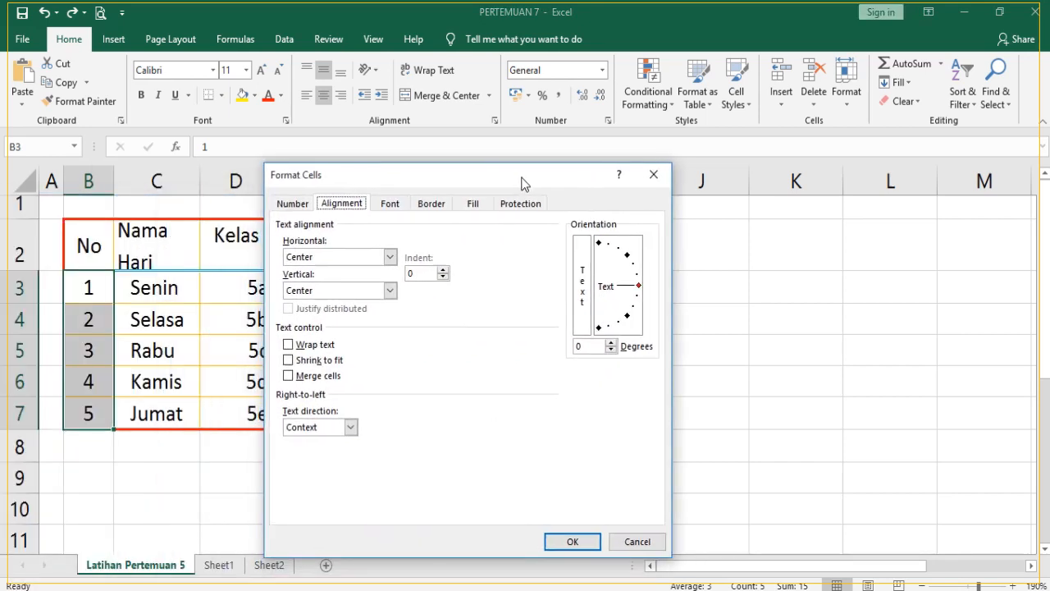
left_click(315, 377)
left_click(572, 543)
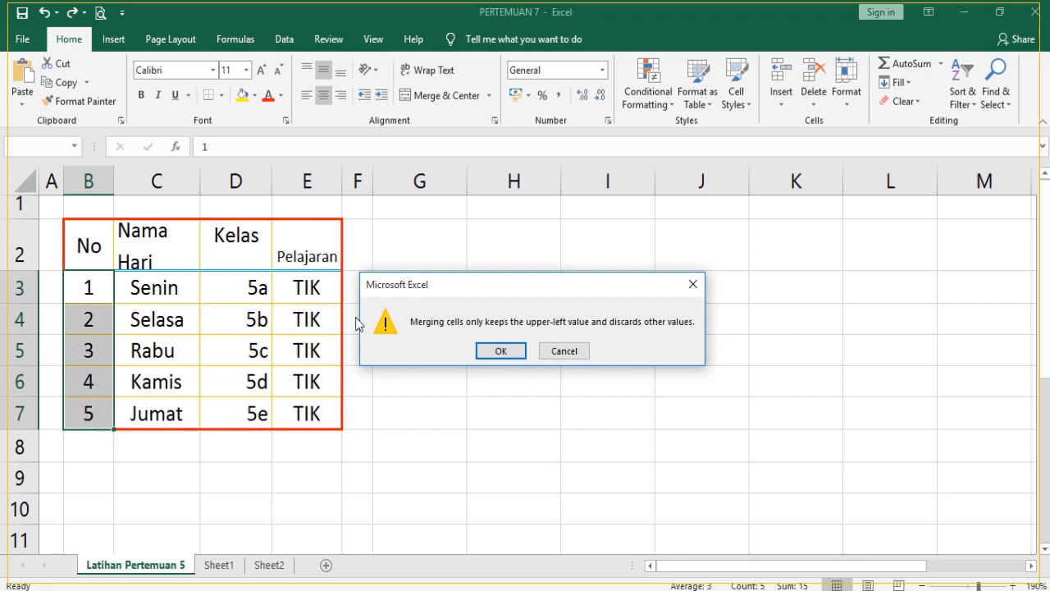
left_click(504, 352)
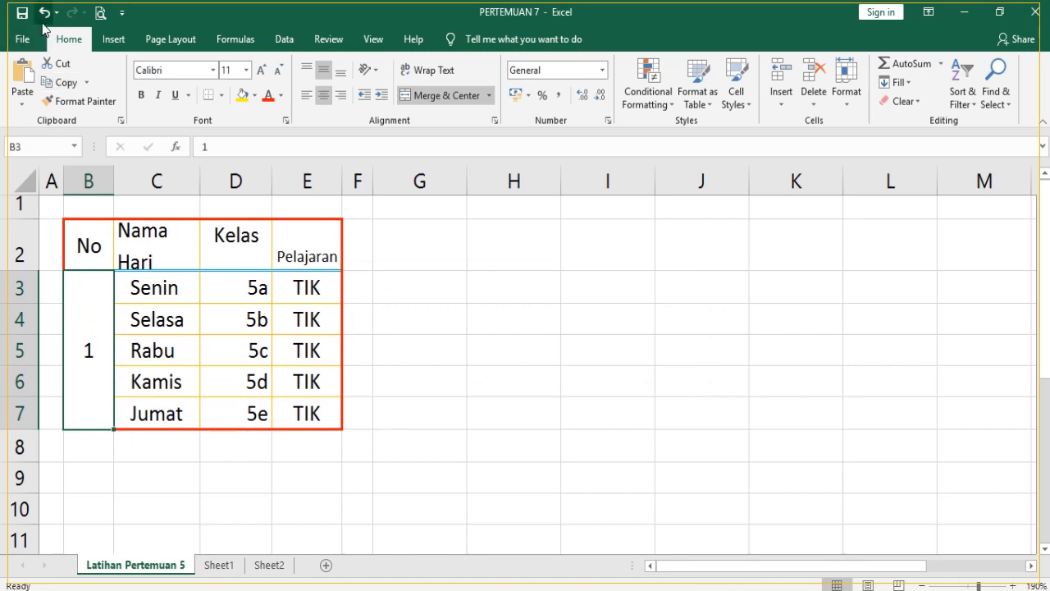
left_click(44, 14)
Merge cells B3:B7 with the Merge cells text control, accepting that only the upper-left value is kept.
right_click(76, 346)
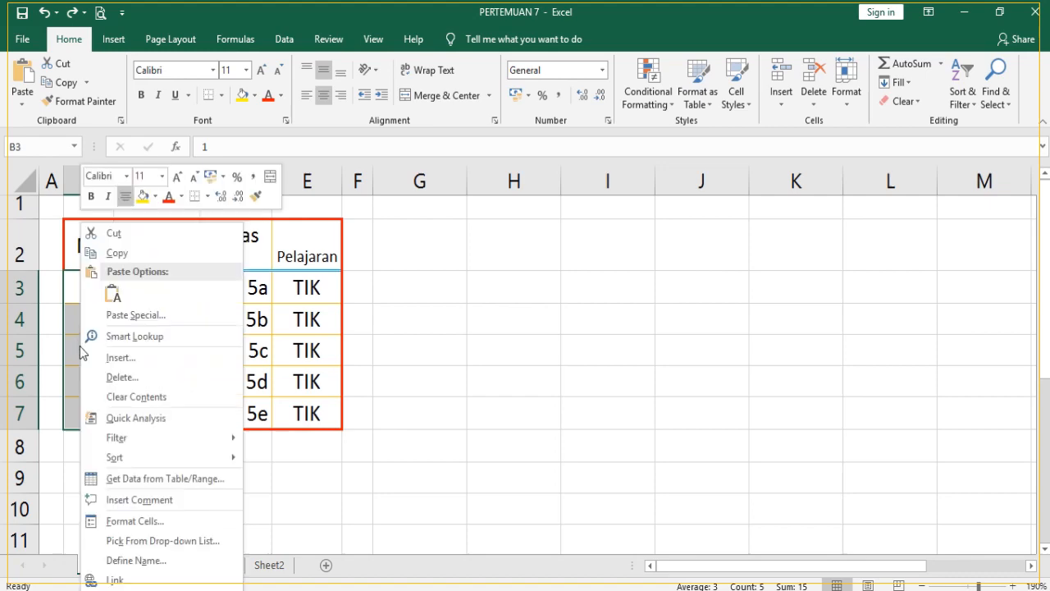
left_click(170, 521)
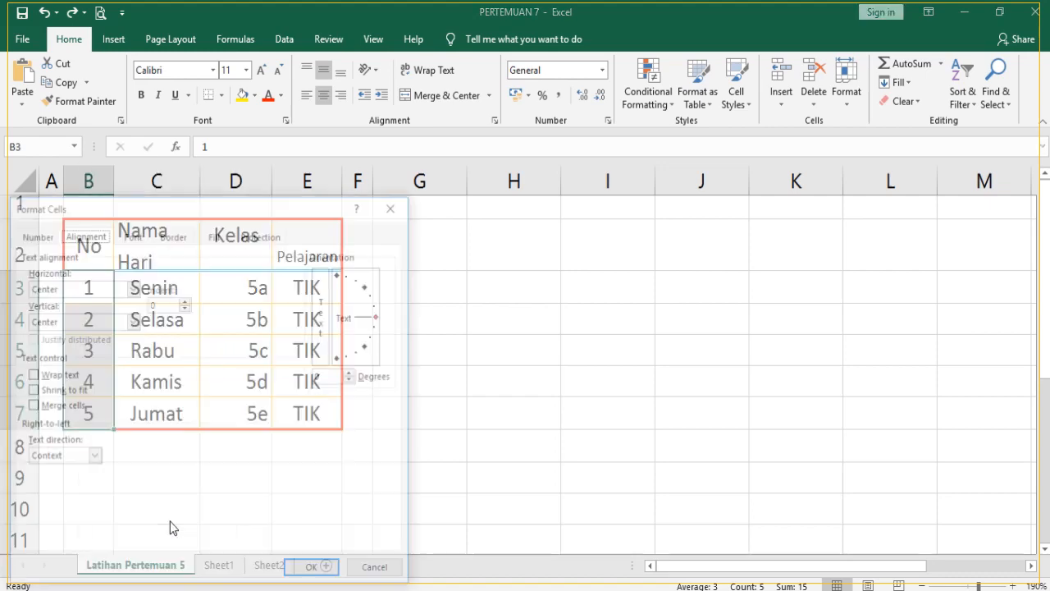
left_click_drag(188, 210, 443, 180)
left_click(323, 377)
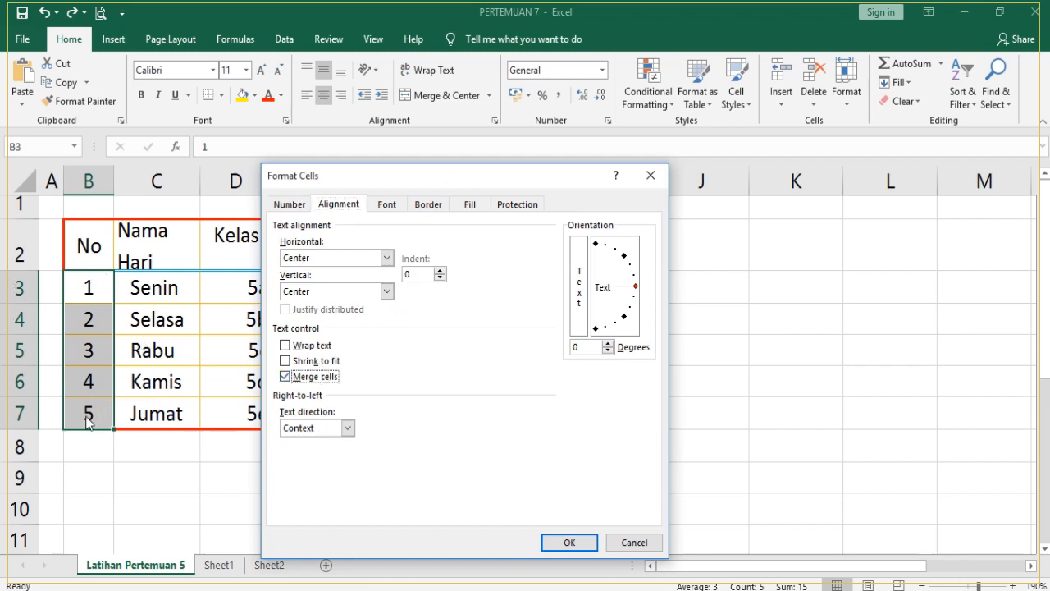
left_click(566, 544)
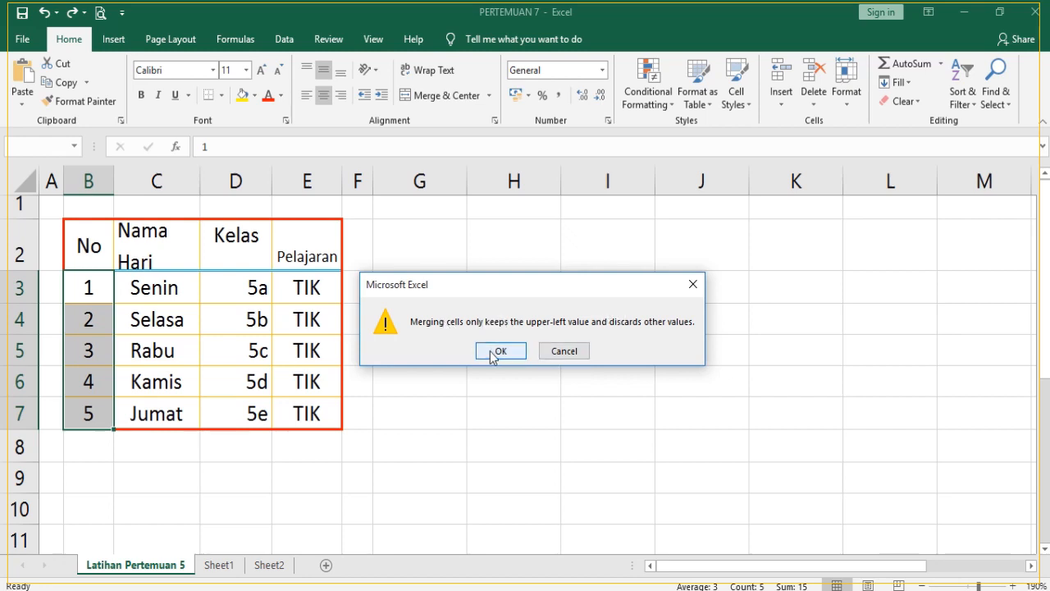
left_click(493, 353)
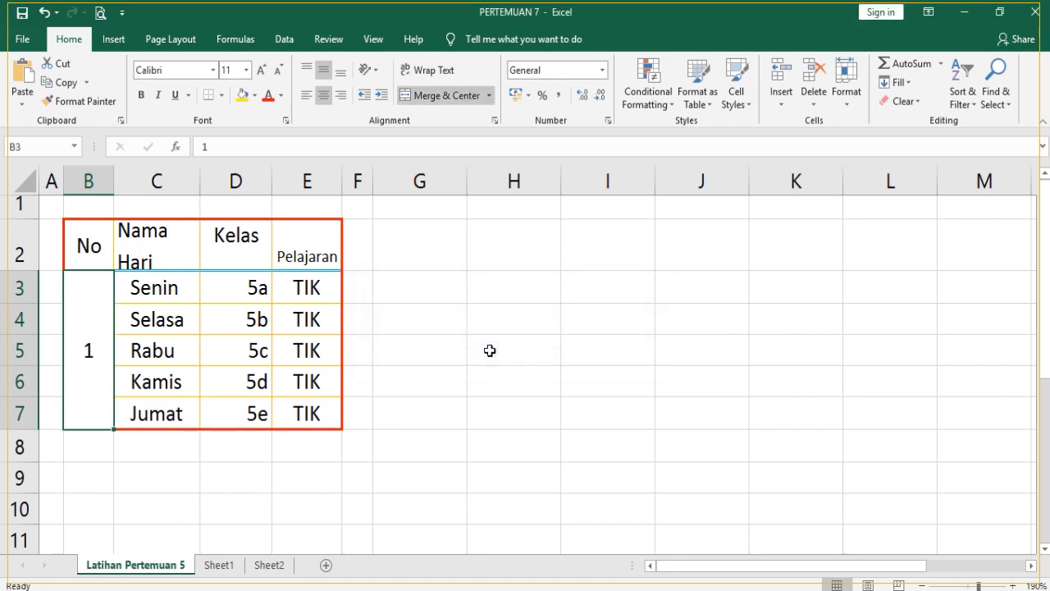
Rotate the No header in B2 to 25 degrees with the text orientation setting.
left_click(376, 335)
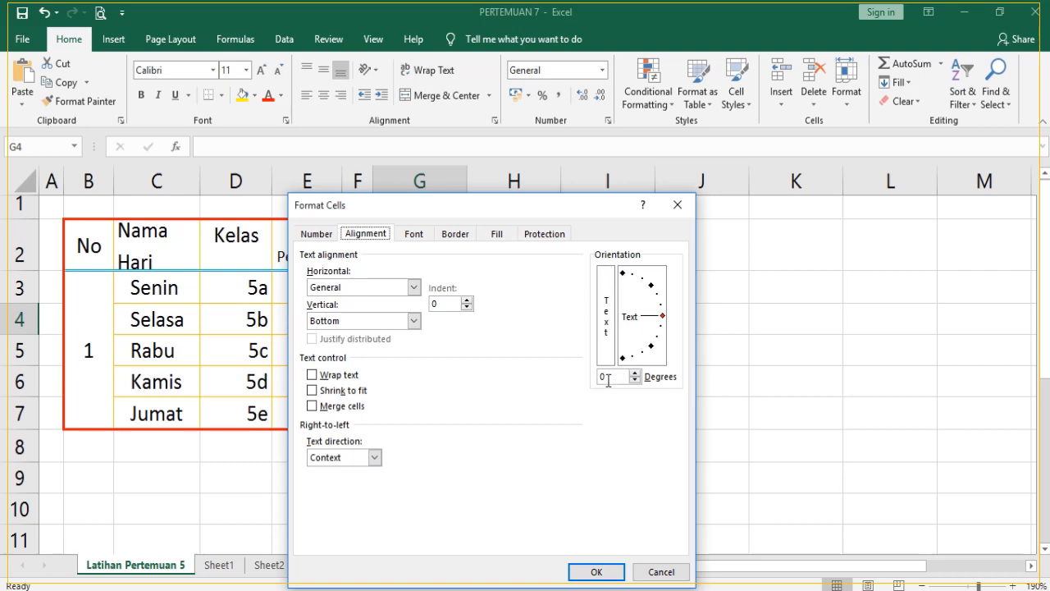
left_click(657, 572)
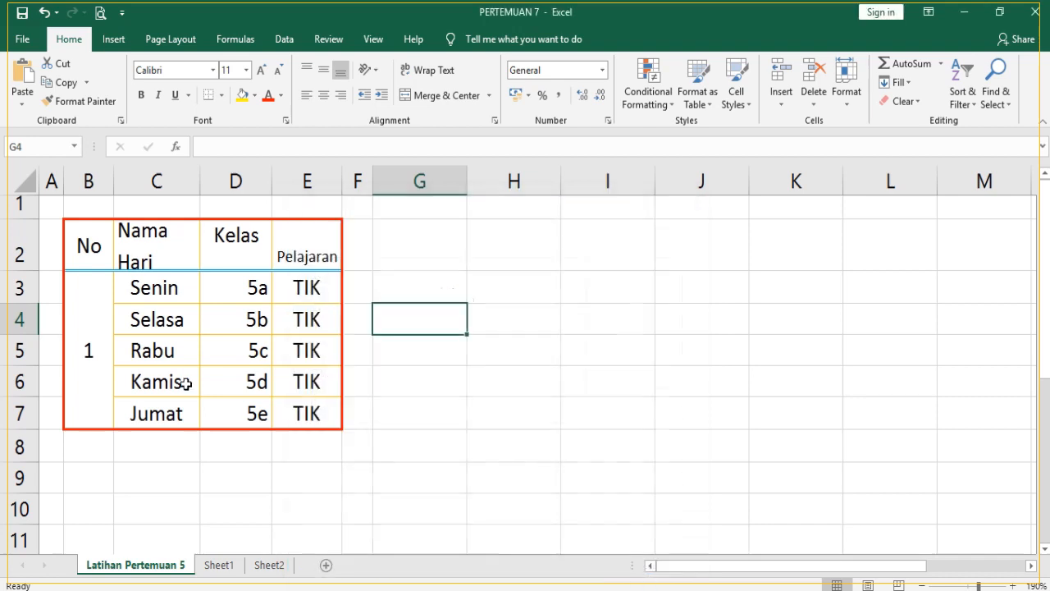
left_click(88, 252)
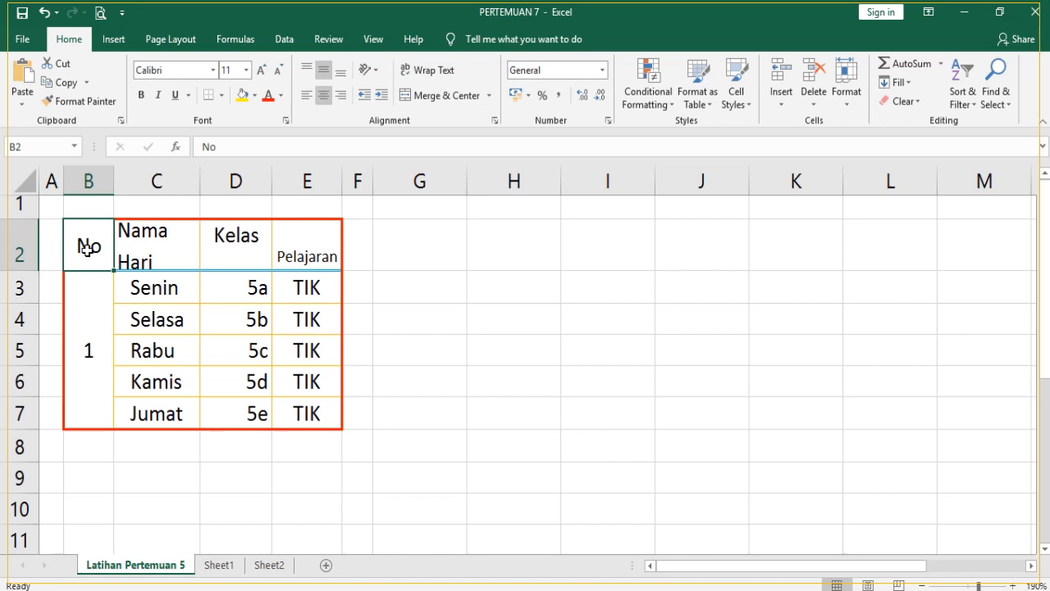
right_click(88, 249)
left_click(176, 448)
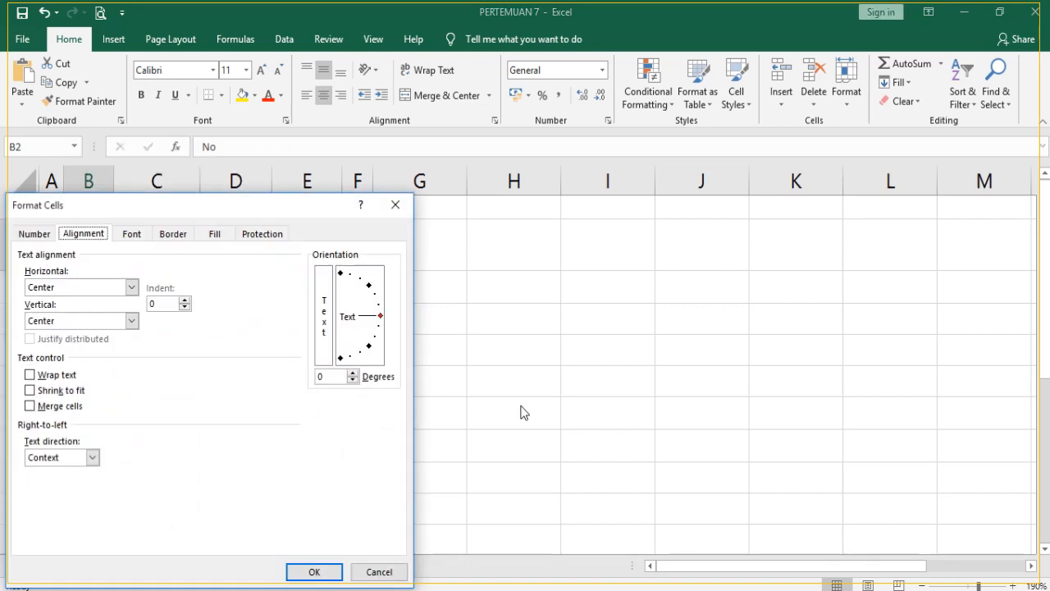
left_click_drag(286, 206, 652, 172)
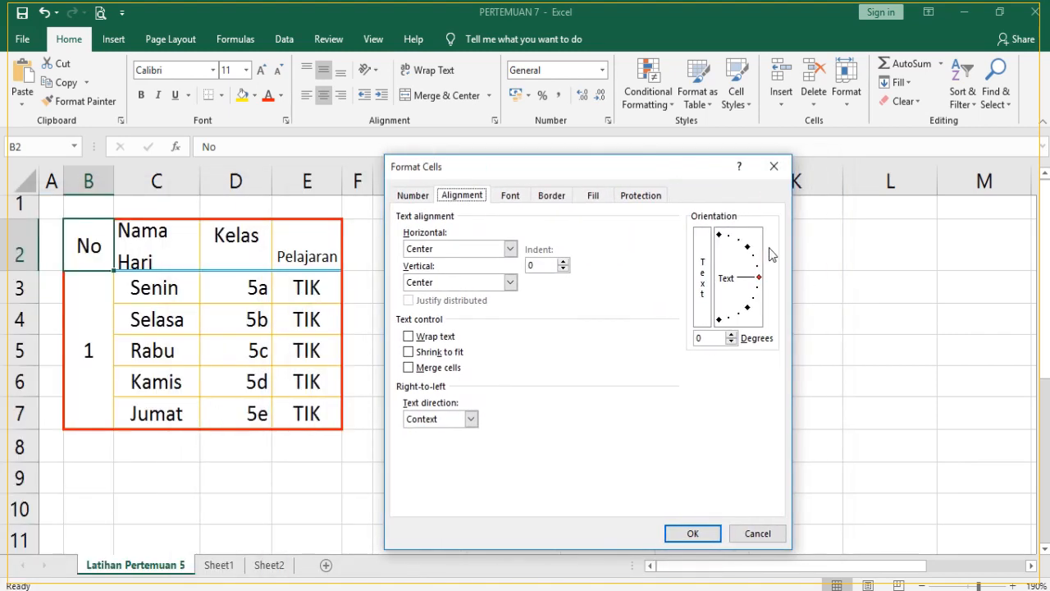
left_click(731, 335)
left_click_drag(732, 338, 732, 338)
left_click(731, 336)
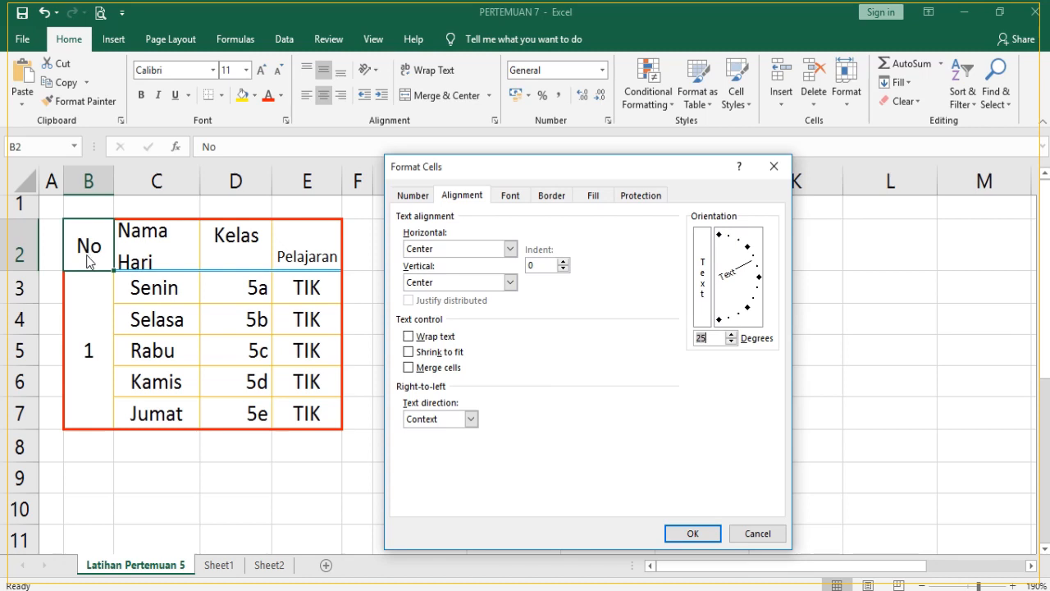
left_click(692, 532)
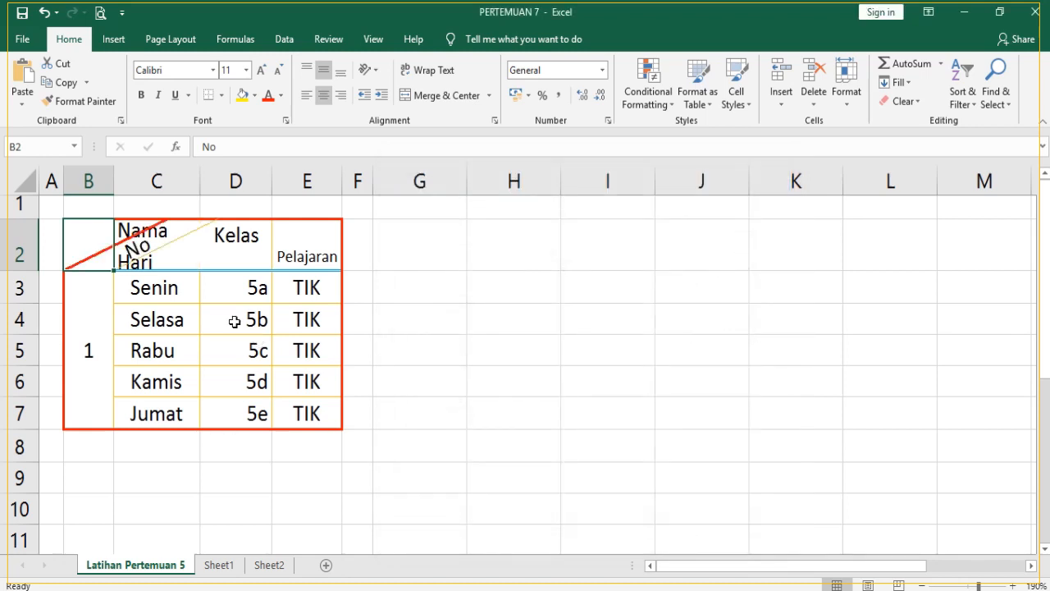
Widen column B to show the rotated text clearly, and set the No header's orientation in B2 to 90 degrees.
left_click_drag(116, 184, 259, 184)
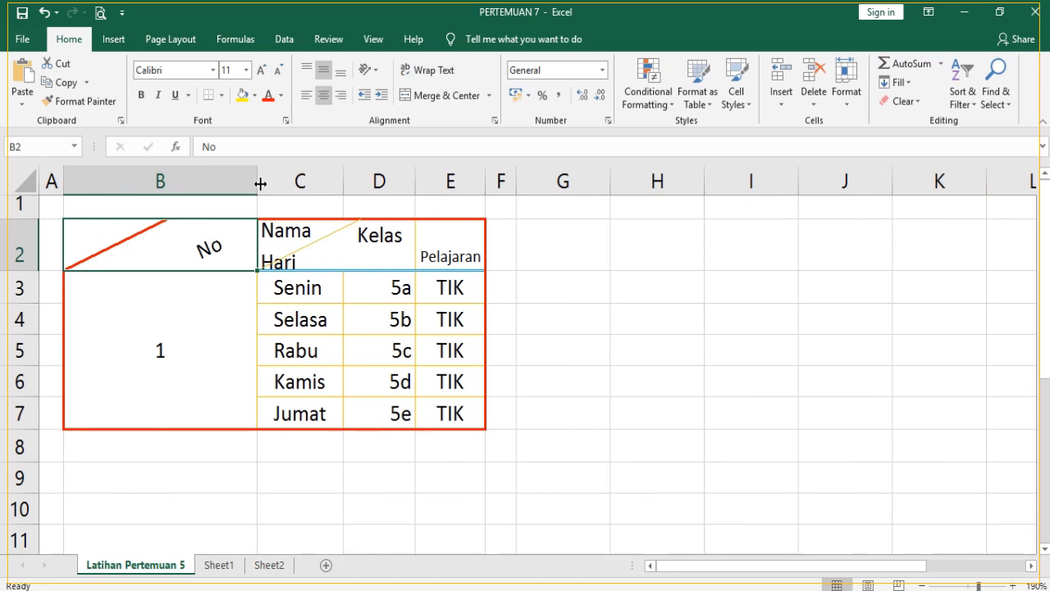
right_click(184, 240)
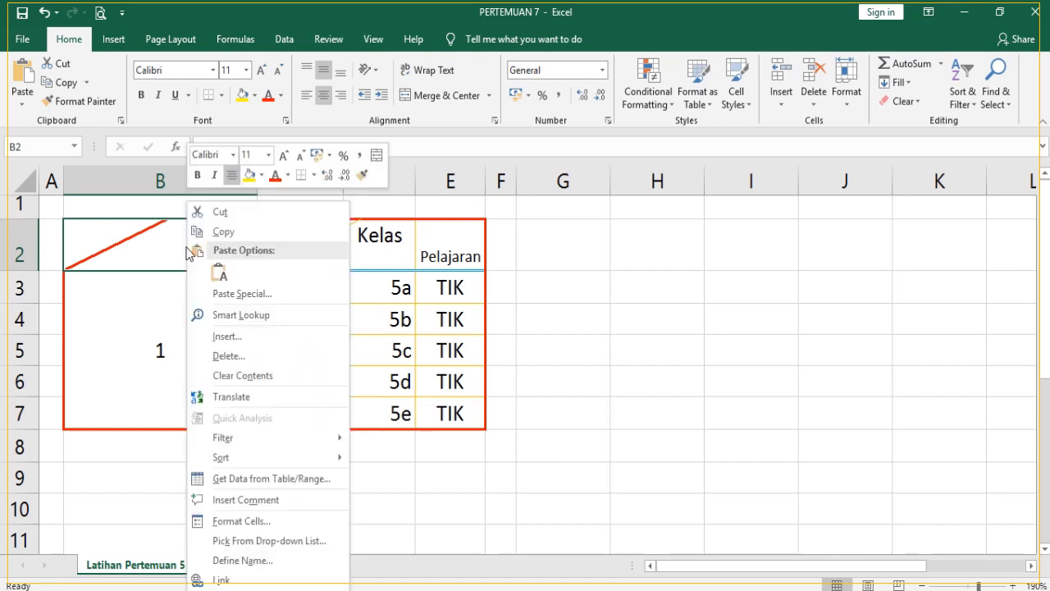
left_click(132, 241)
right_click(132, 242)
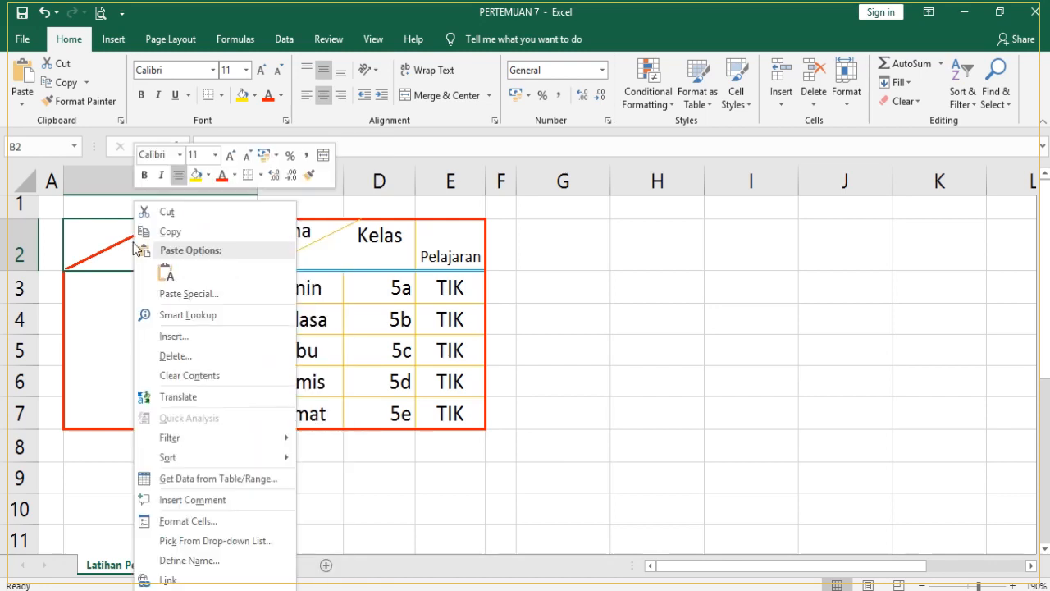
left_click(268, 529)
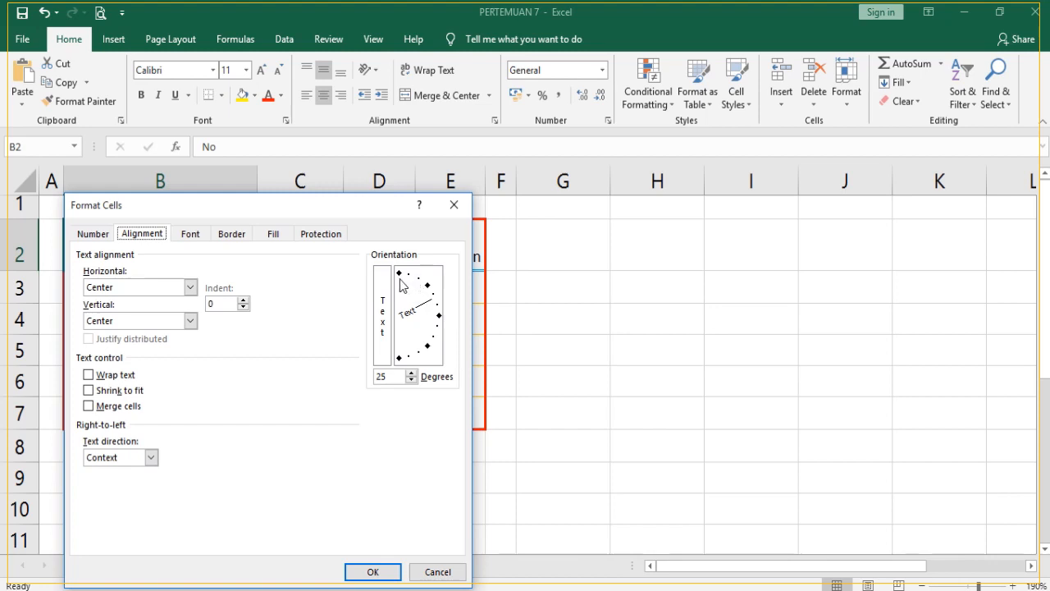
left_click(402, 284)
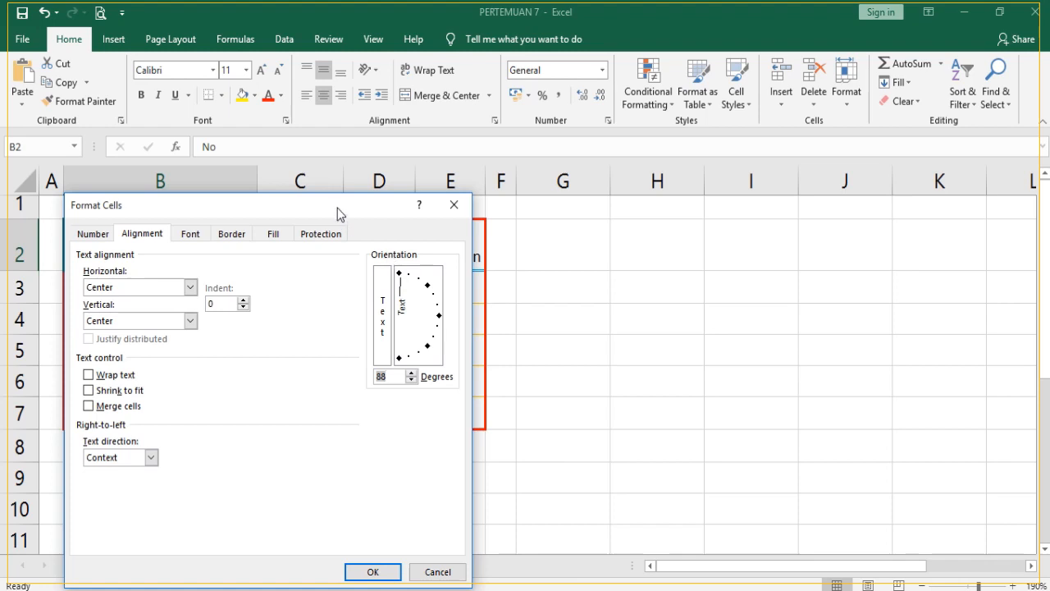
left_click_drag(335, 211, 482, 205)
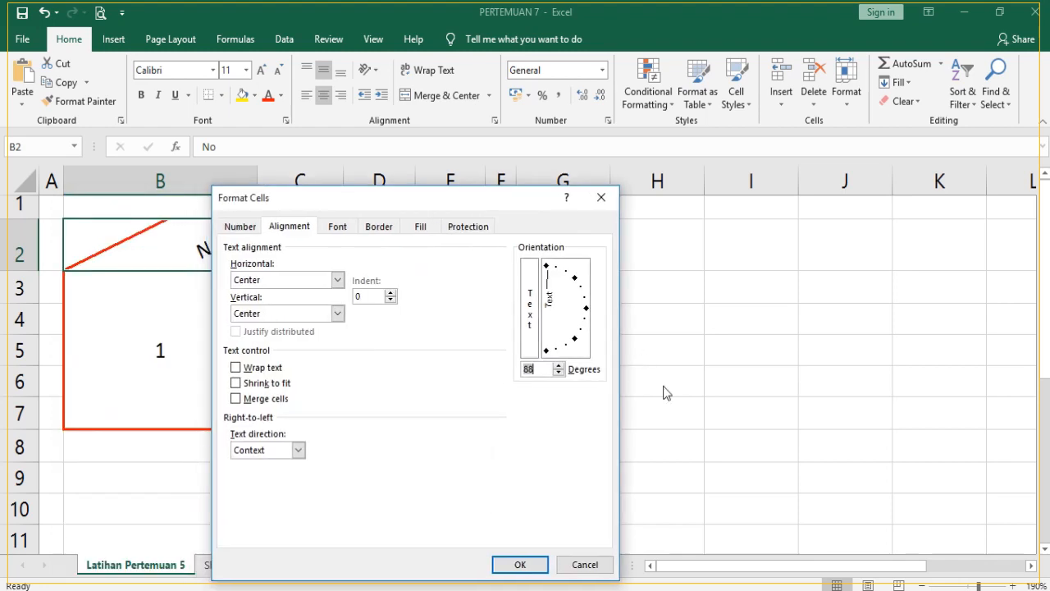
left_click(559, 366)
left_click(559, 366)
left_click(517, 565)
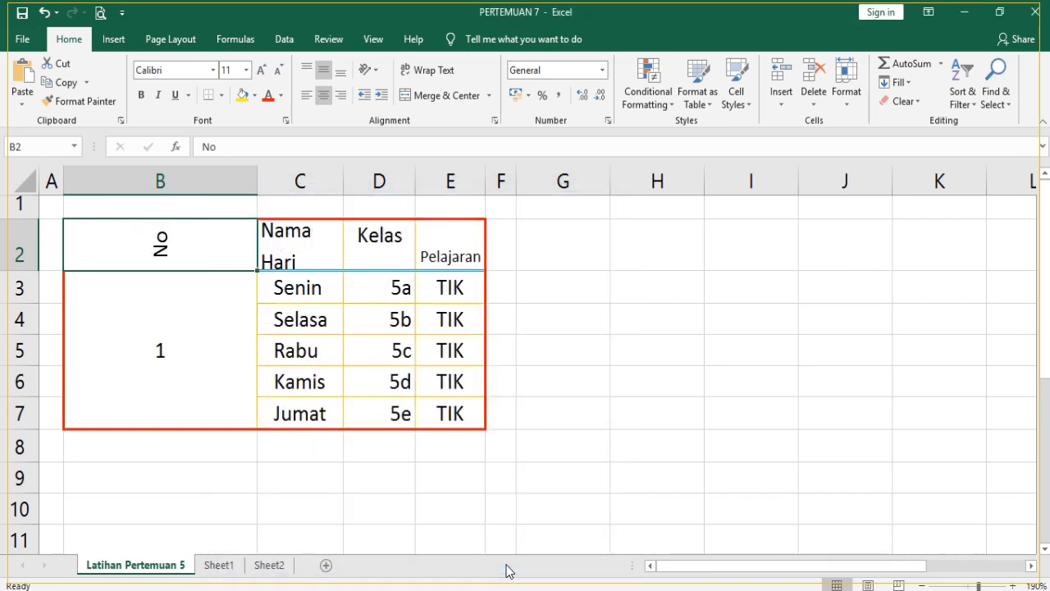
Set the text orientation of the No header in B2 to -90 degrees.
right_click(170, 247)
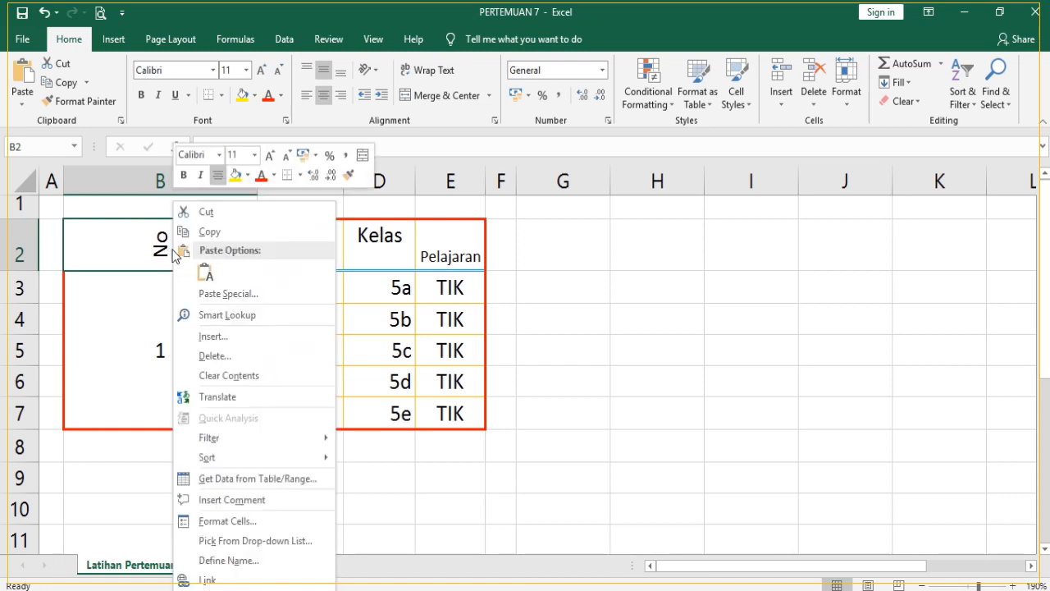
left_click(278, 517)
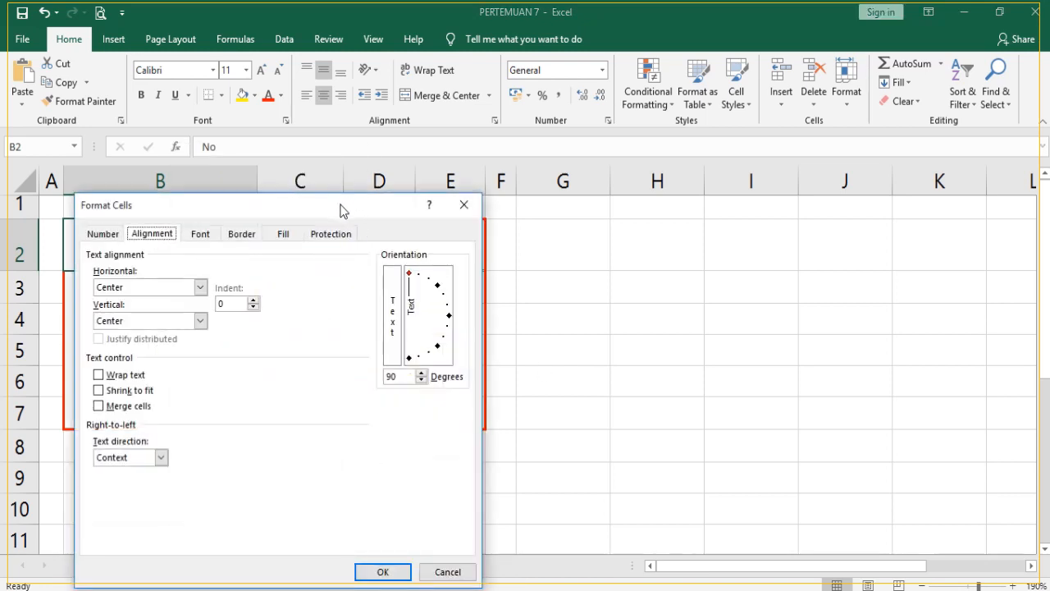
left_click_drag(345, 212, 561, 206)
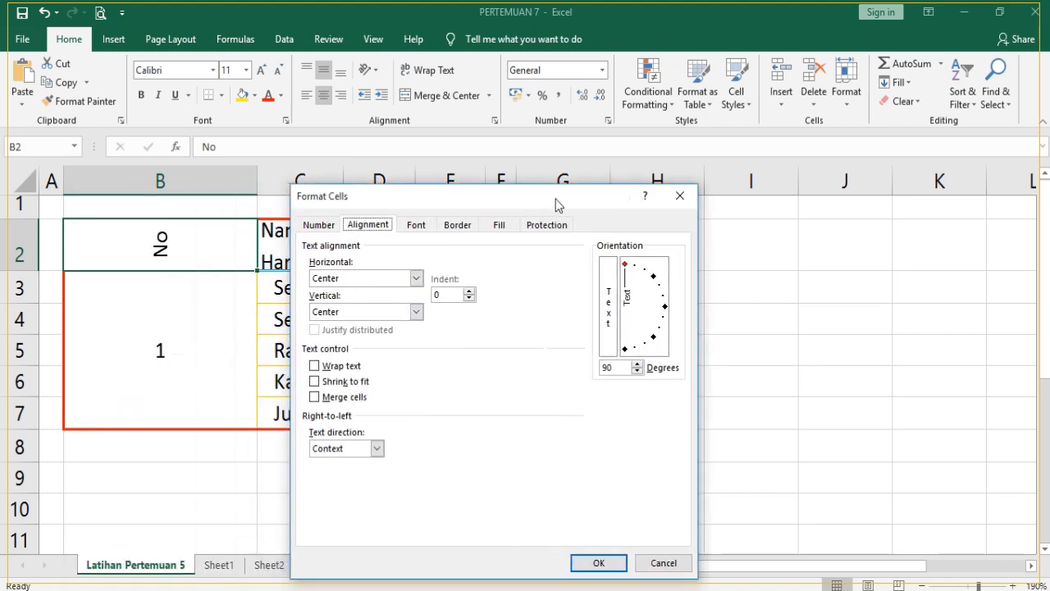
left_click(638, 366)
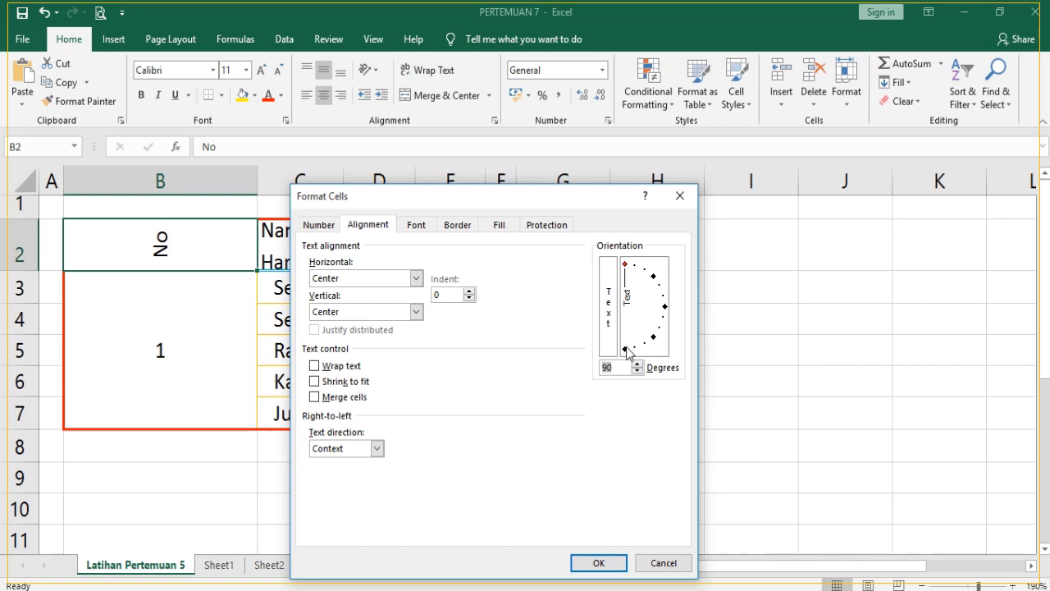
left_click(625, 351)
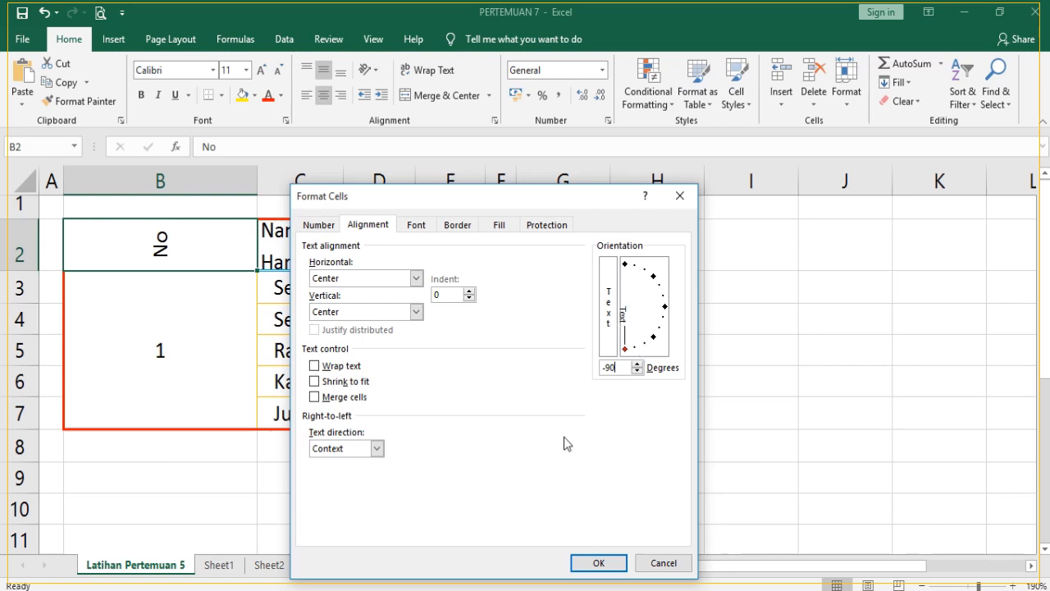
left_click(599, 563)
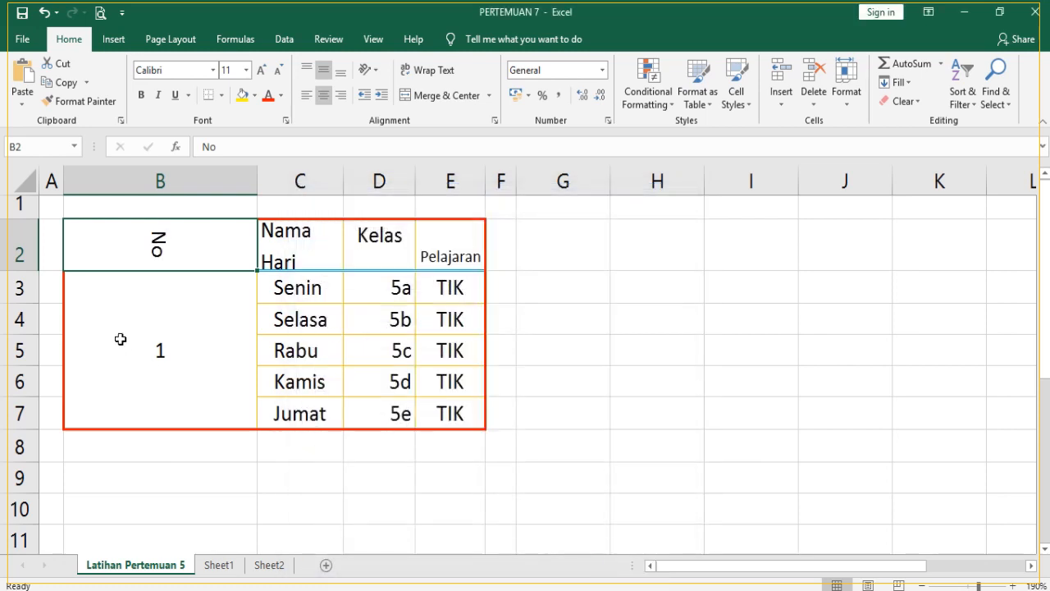
left_click(531, 284)
left_click(496, 289)
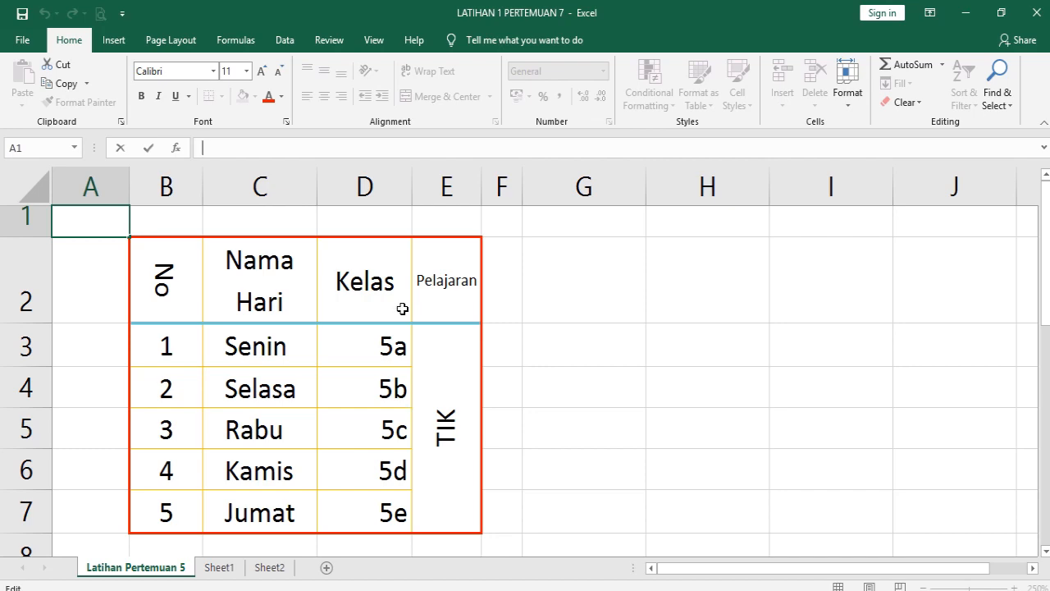
Save the workbook as LATIHAN 1 PERTEMUAN 7 in the pertemuan 7 folder, replacing the existing file, and select cell A1.
left_click(22, 42)
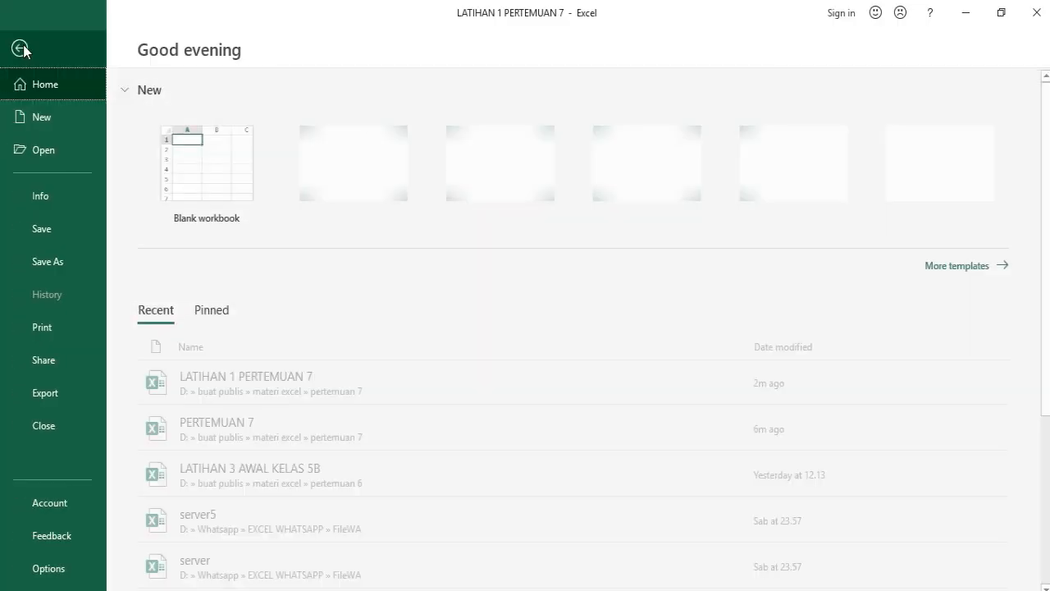
left_click(22, 48)
left_click(22, 44)
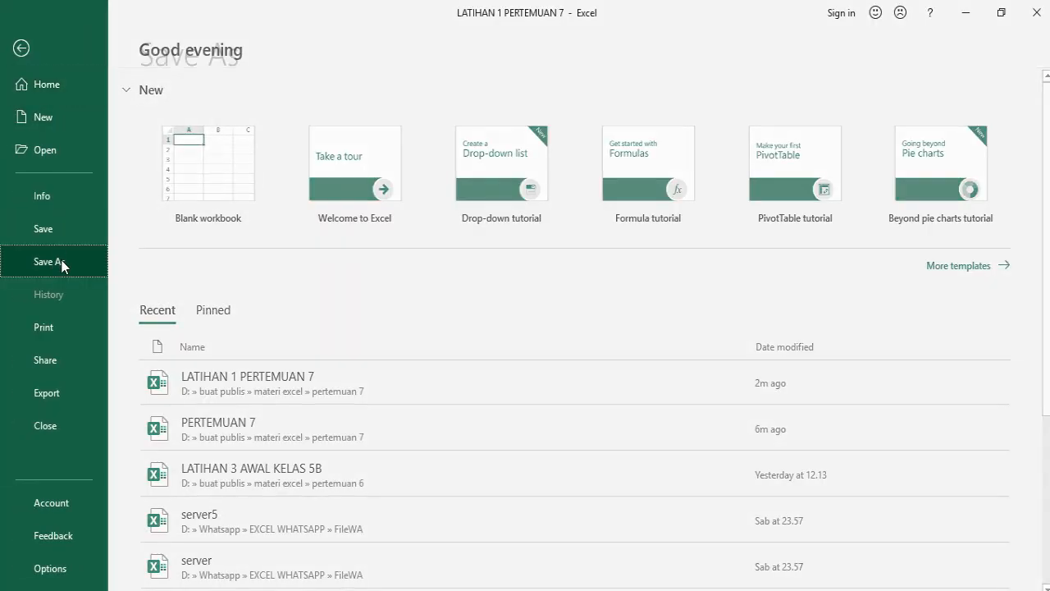
left_click(61, 261)
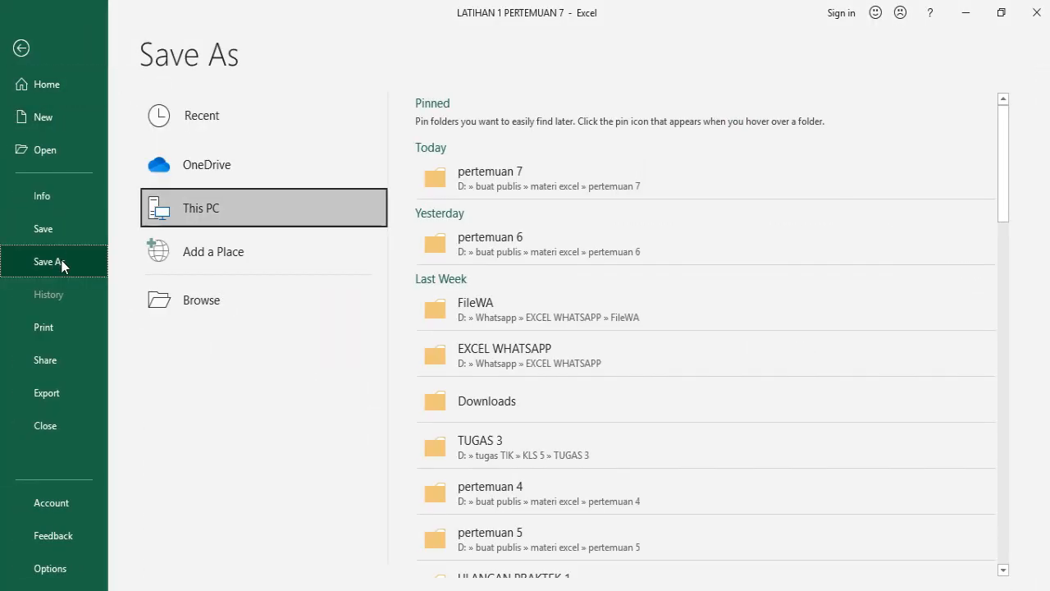
left_click(275, 318)
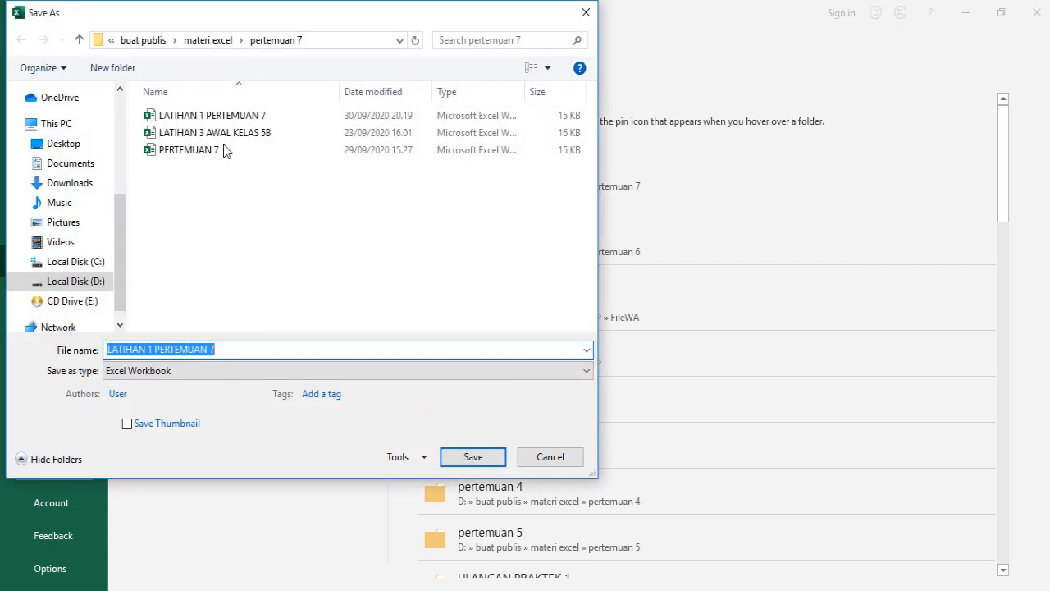
left_click(238, 351)
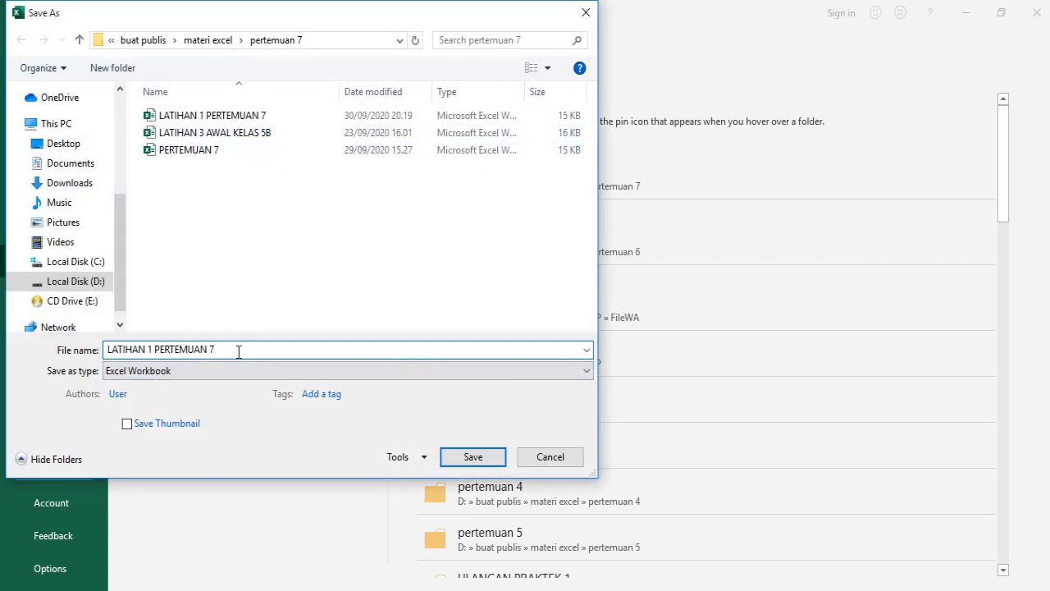
left_click(473, 458)
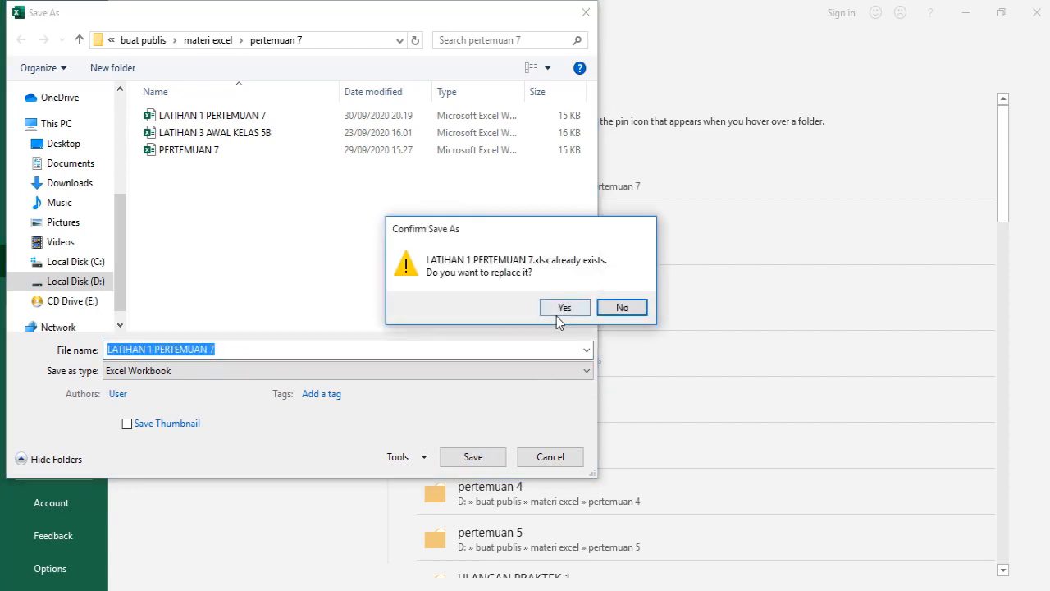
left_click(557, 305)
left_click(553, 304)
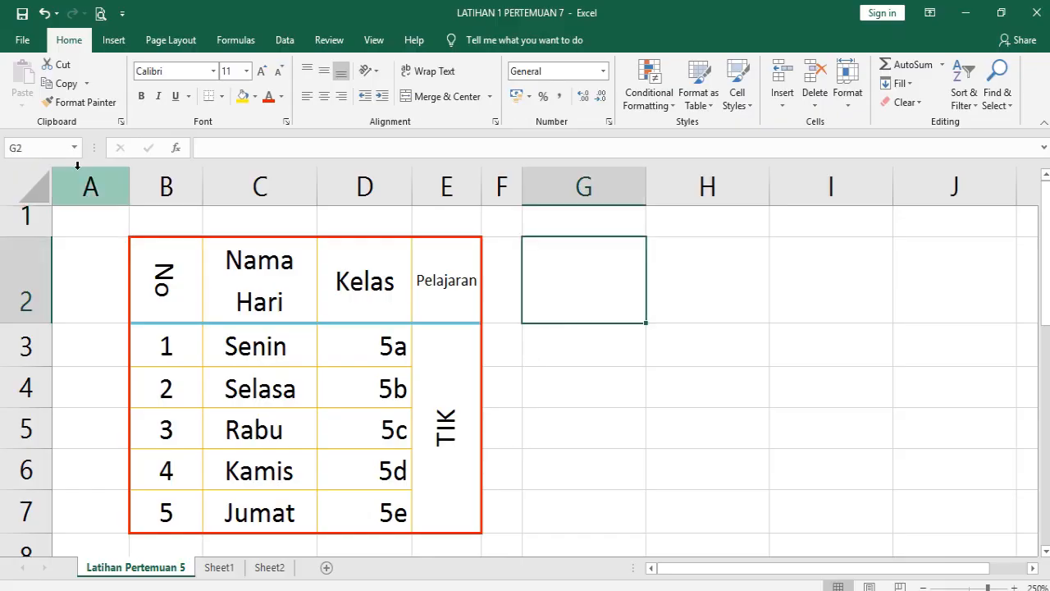
left_click(90, 222)
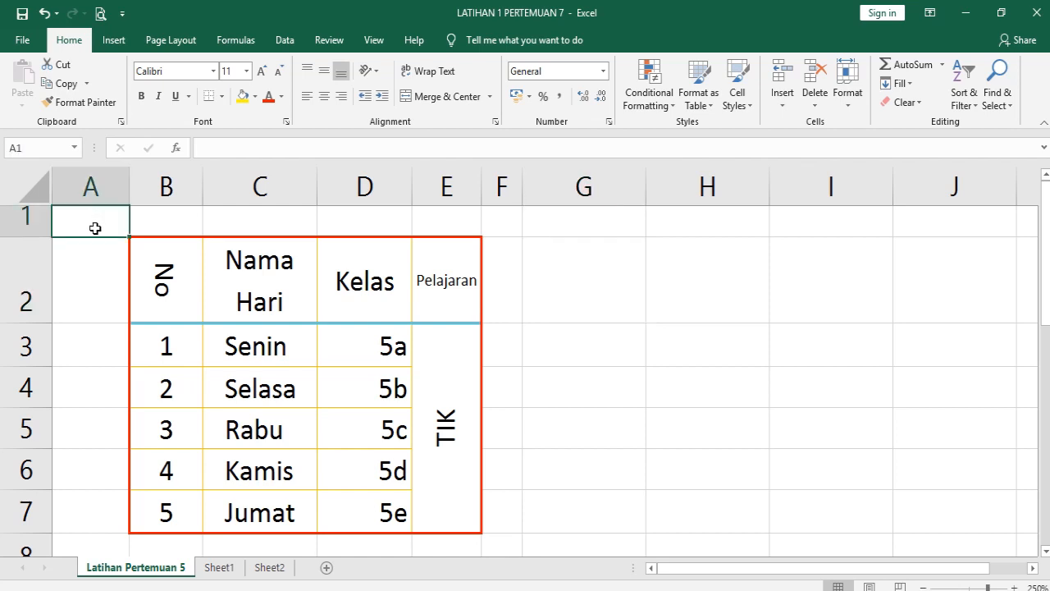